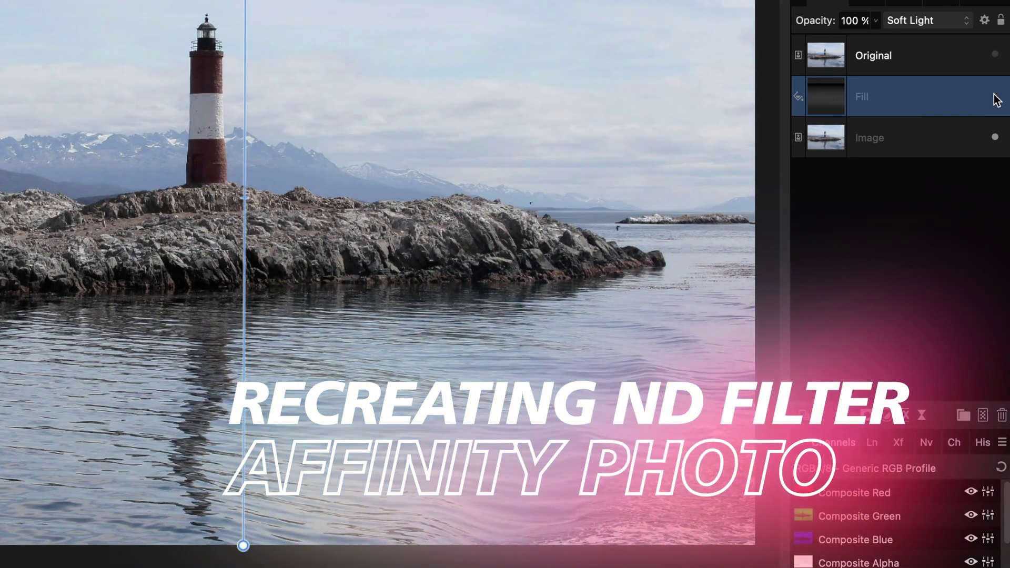
left_click(995, 96)
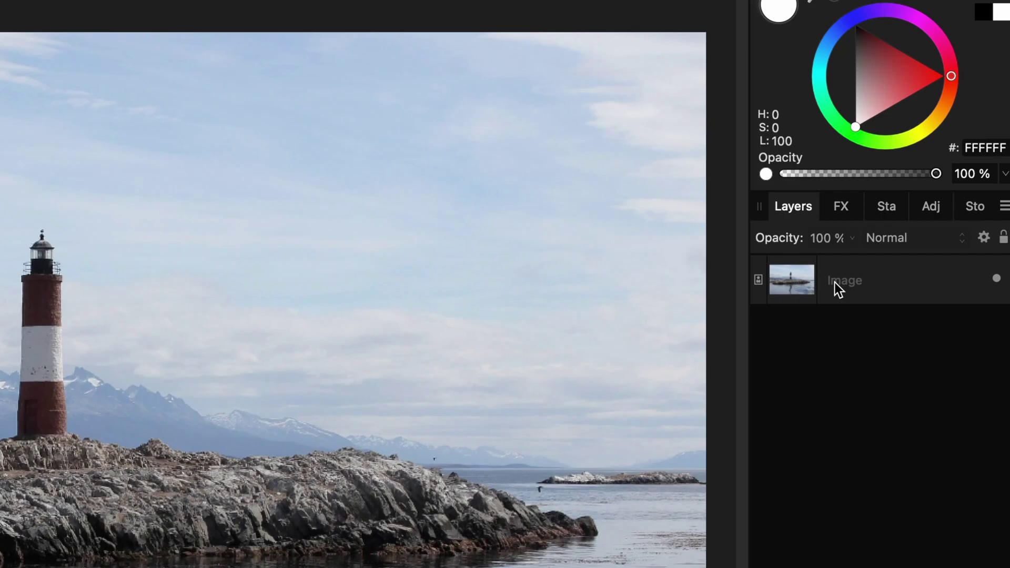
Duplicate the Image layer, rename the copy 'Original', and reselect the Image layer.
right_click(916, 233)
left_click(874, 529)
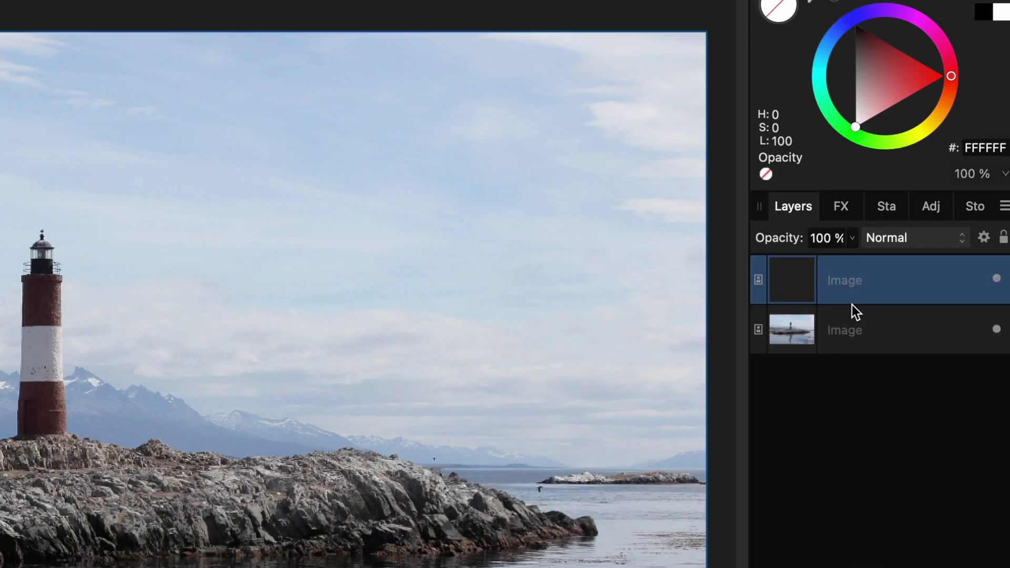
double_click(859, 280)
type("Original")
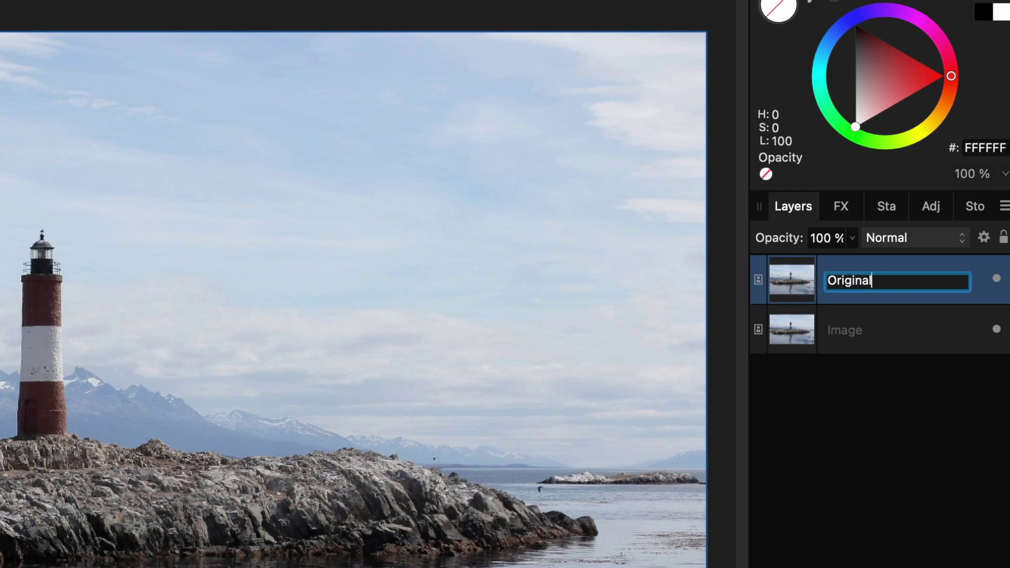
key("Return")
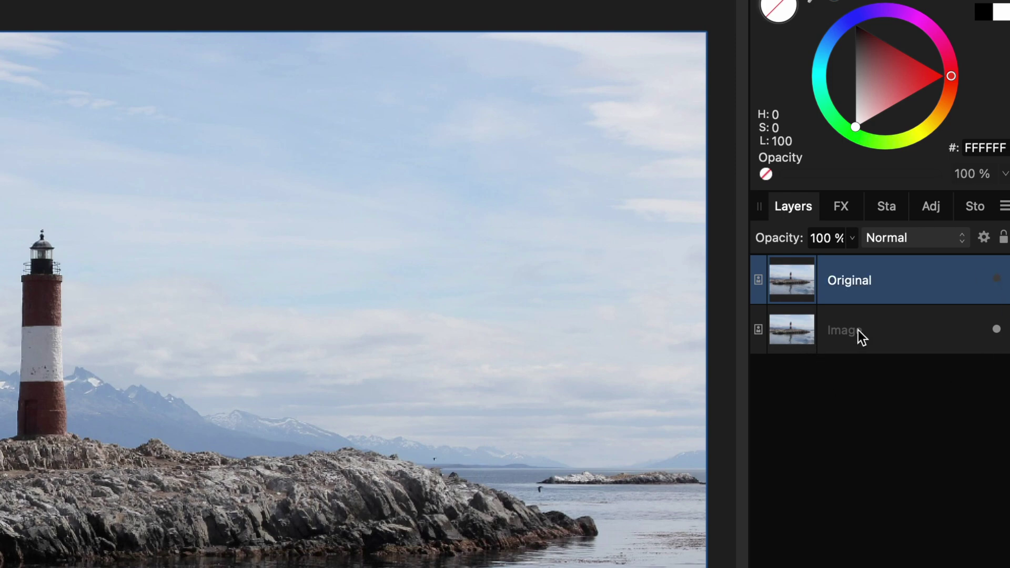
left_click(859, 336)
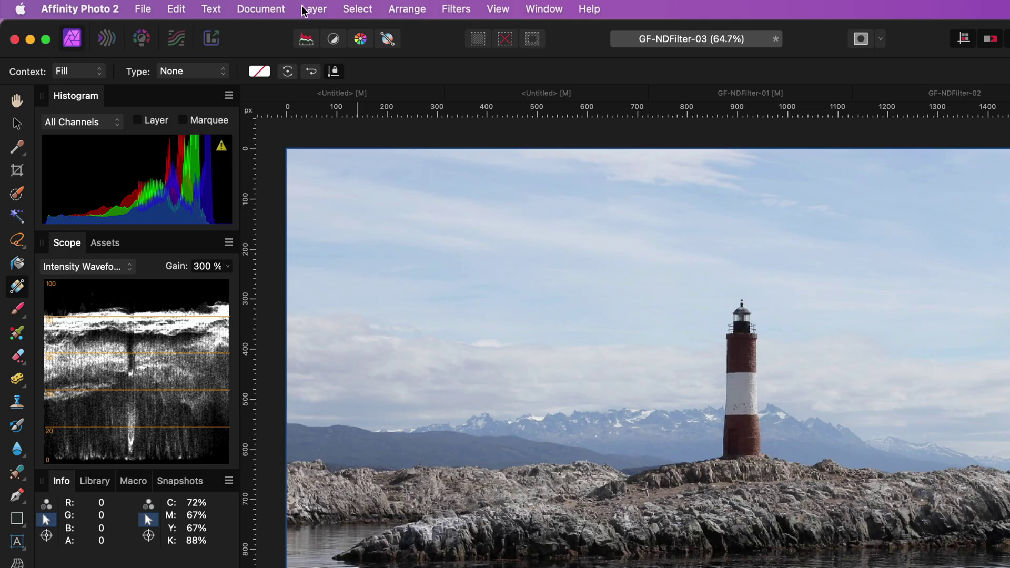
Add a new fill layer with a top-to-bottom white-to-black linear gradient across the canvas.
left_click(208, 7)
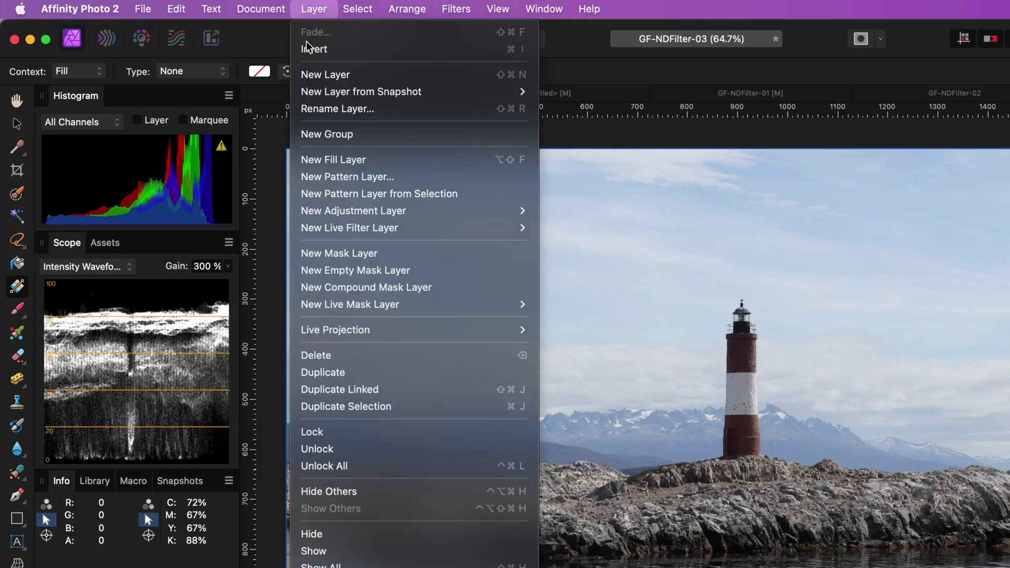
left_click(324, 161)
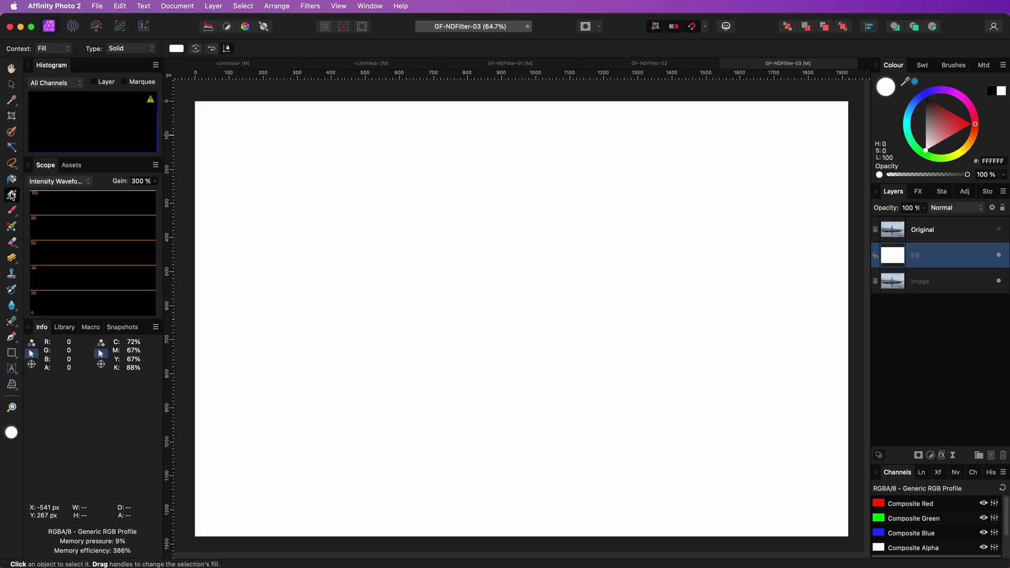
left_click_drag(530, 100, 528, 538)
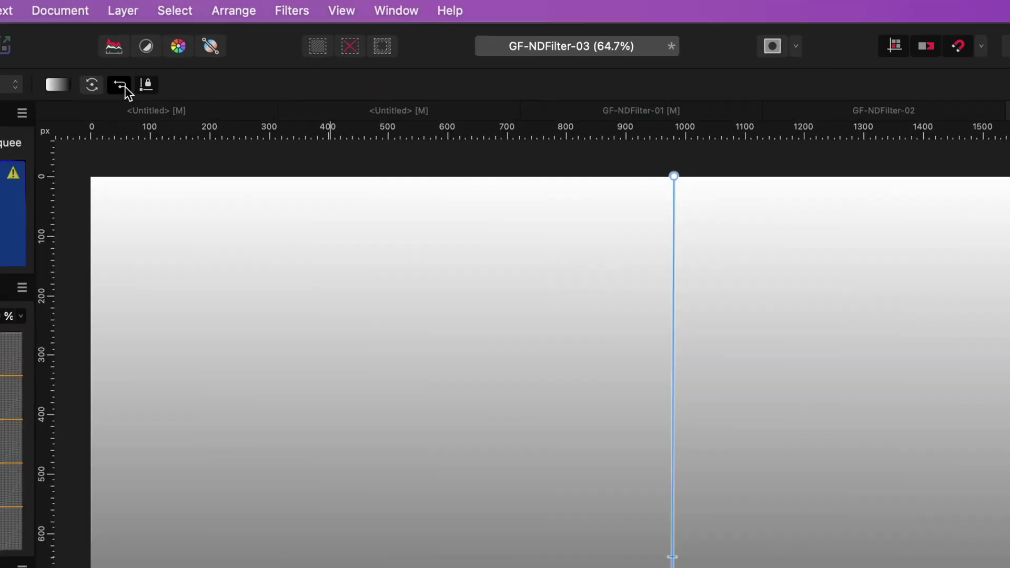
Reverse the gradient so black is on top, with a 0%-opacity mid-grey bottom stop.
left_click(123, 86)
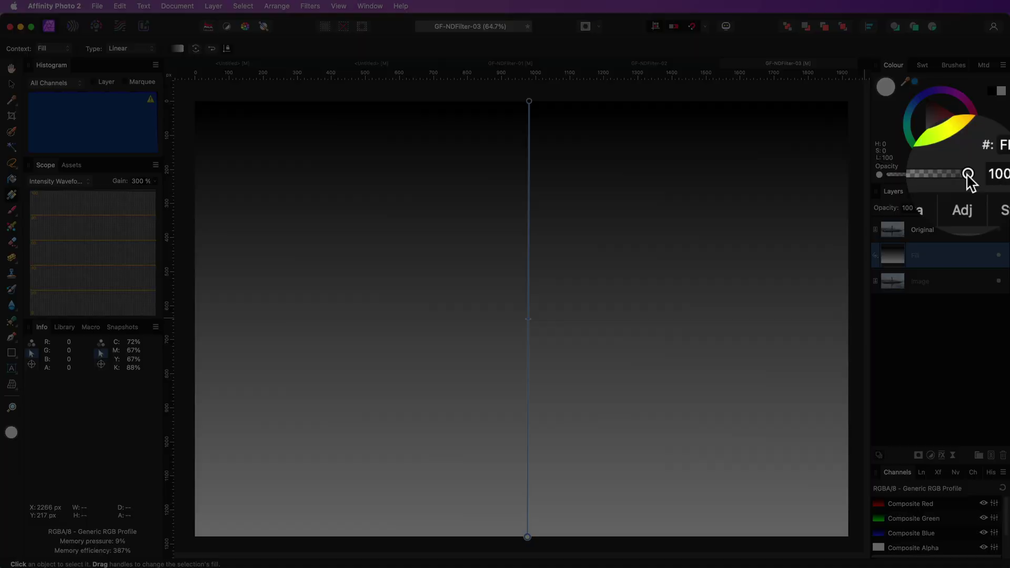
left_click_drag(968, 176, 894, 176)
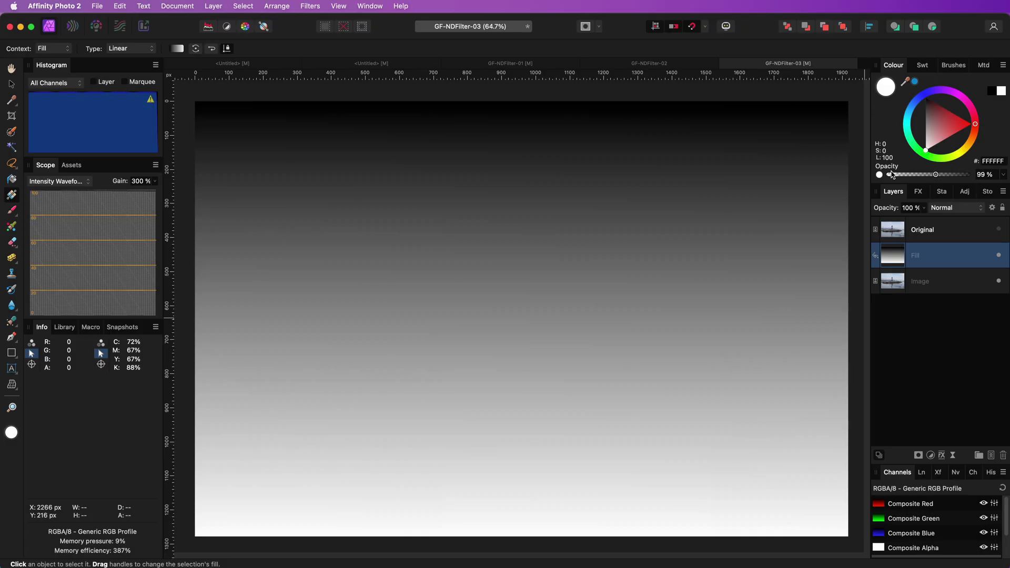
left_click(892, 175)
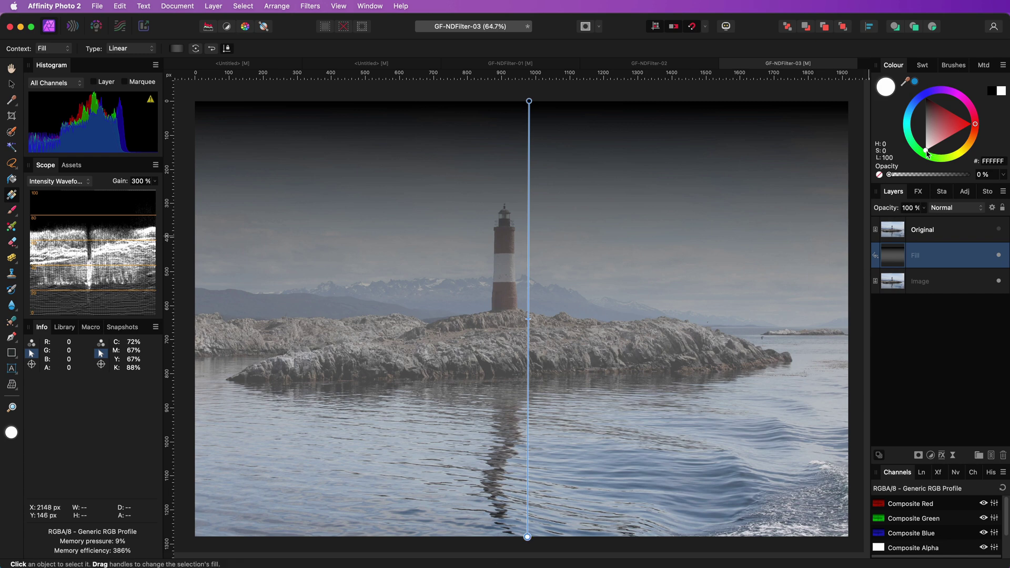
left_click_drag(927, 153, 922, 126)
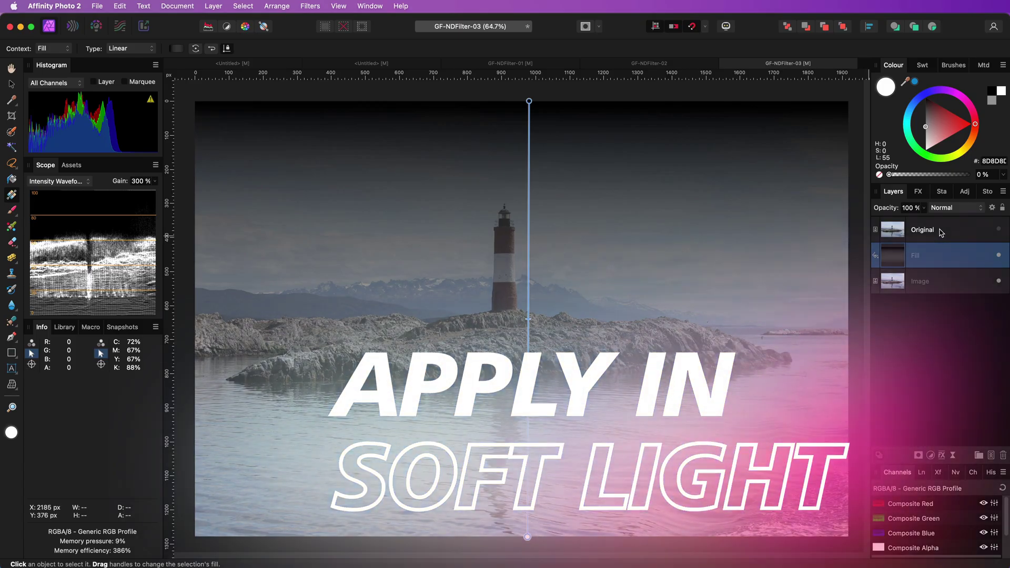
Set the Fill layer's blend mode to Soft Light and toggle it to compare the sky.
left_click(945, 208)
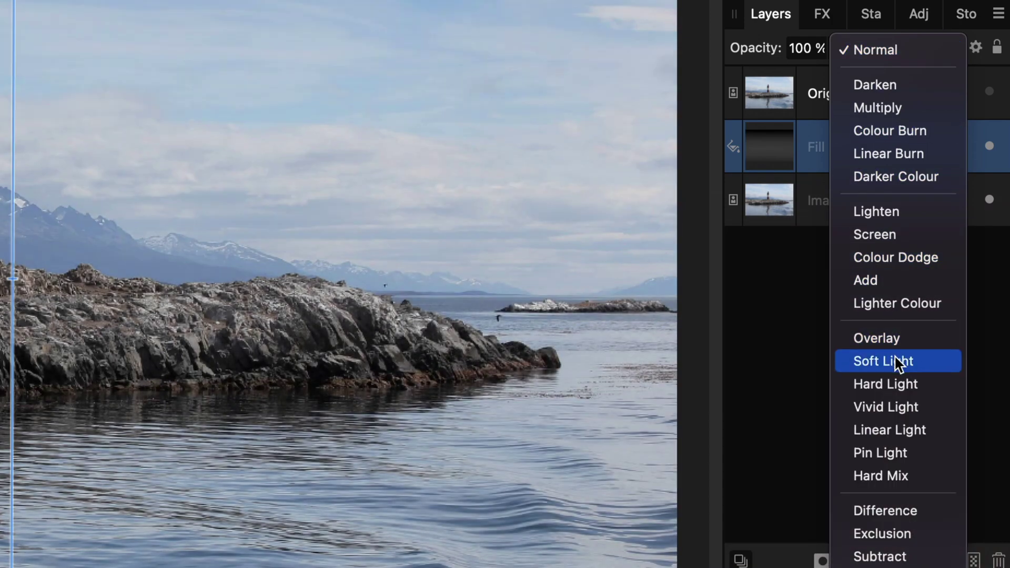
left_click(897, 363)
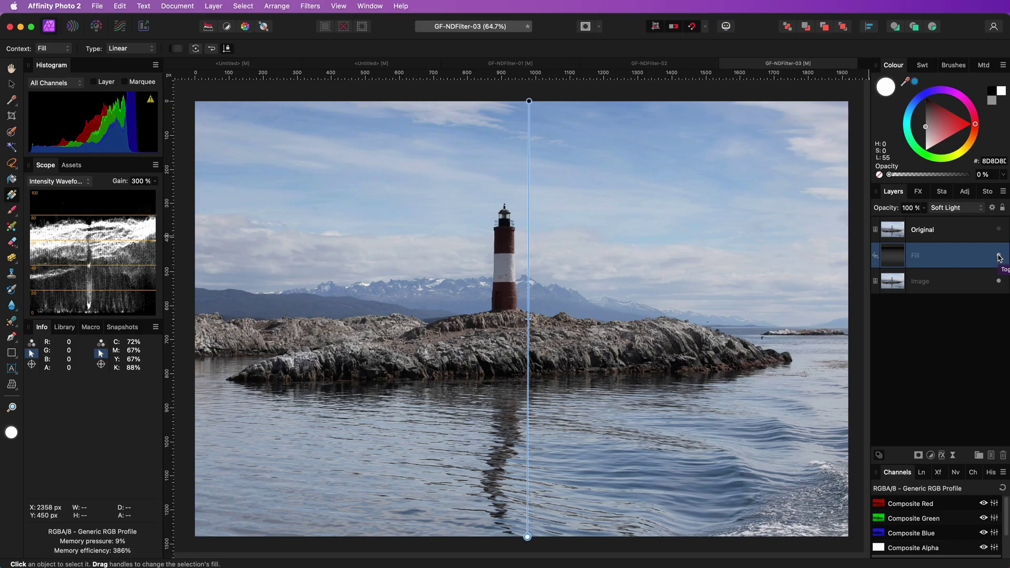
left_click(999, 257)
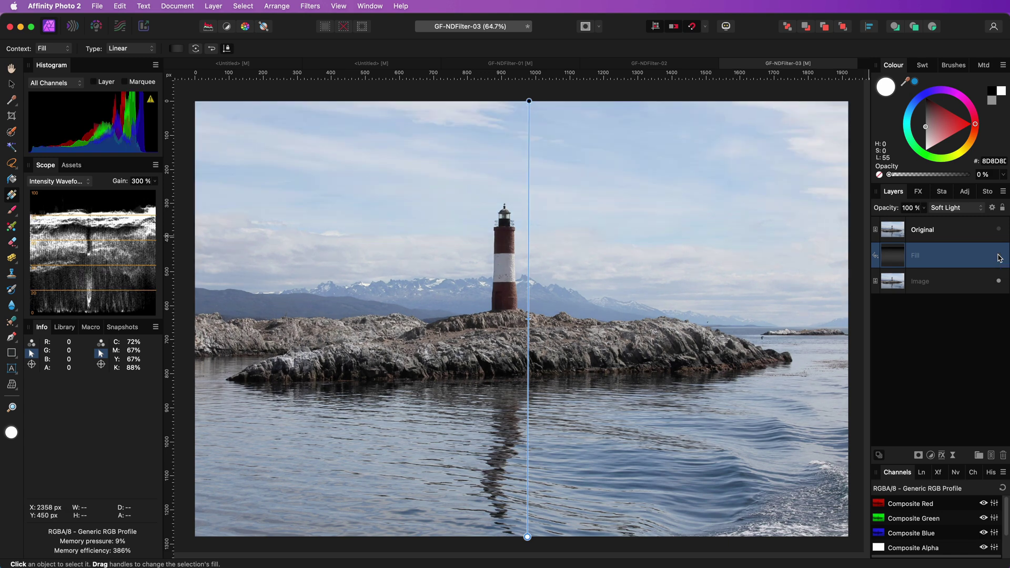
left_click(999, 257)
left_click(999, 257)
left_click(999, 258)
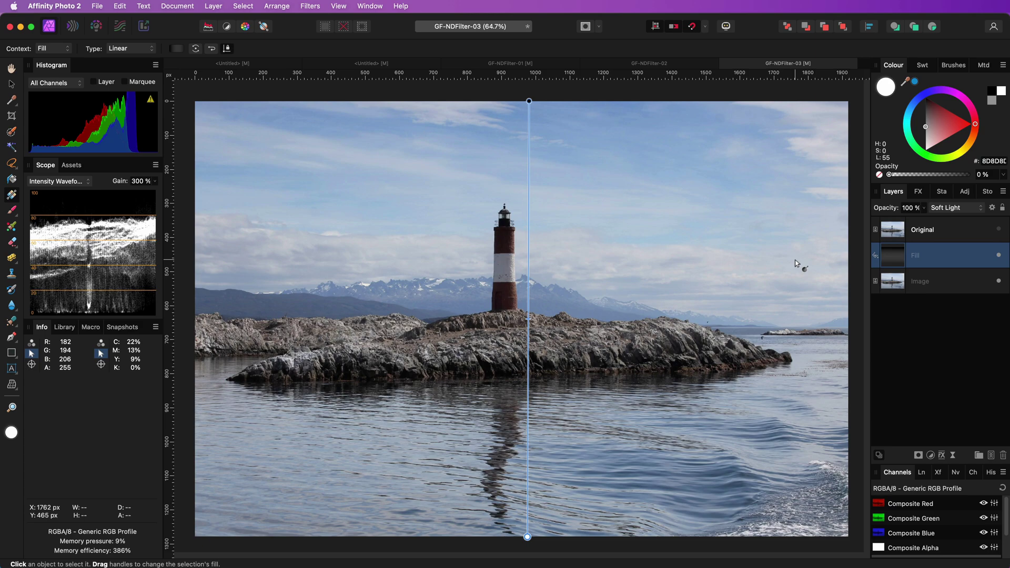
Set the Fill's underlying blend range so its darkening fades out above 71% brightness.
left_click(993, 208)
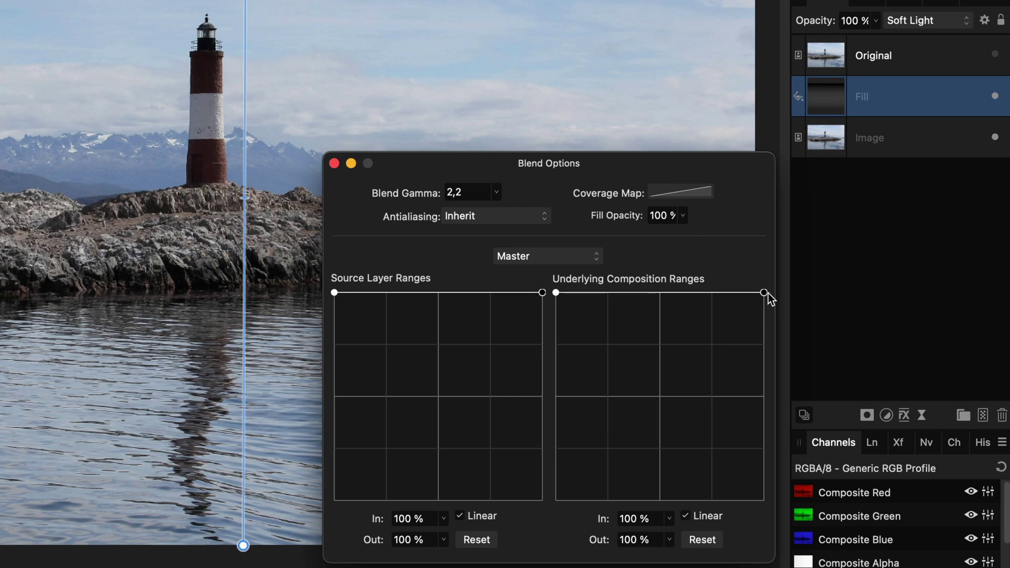
left_click_drag(765, 293, 772, 533)
left_click_drag(557, 293, 702, 270)
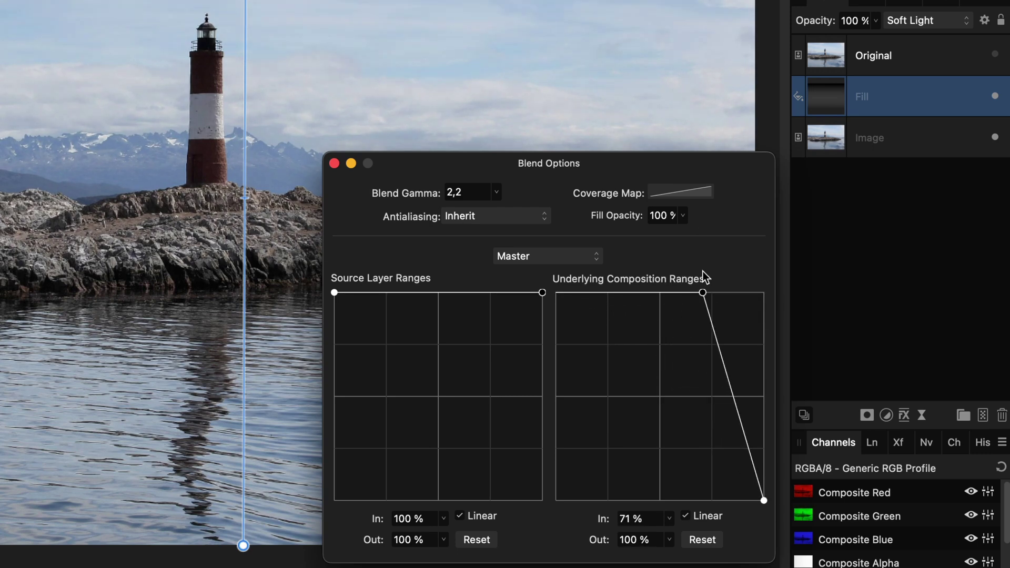
left_click(334, 163)
Toggle the gradient fill to compare the result, then select the Image layer.
left_click(995, 97)
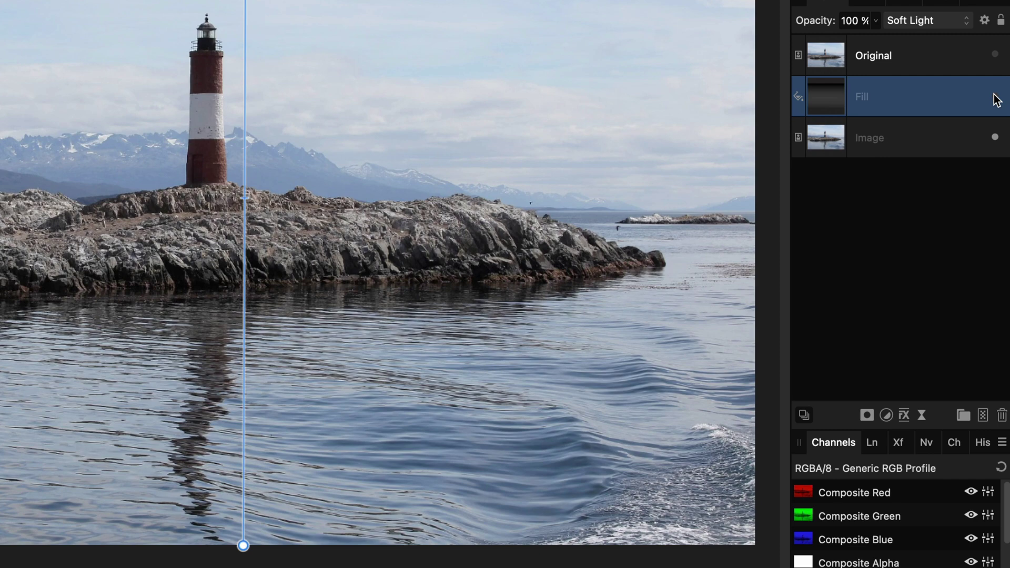
left_click(995, 96)
left_click(995, 96)
left_click(995, 96)
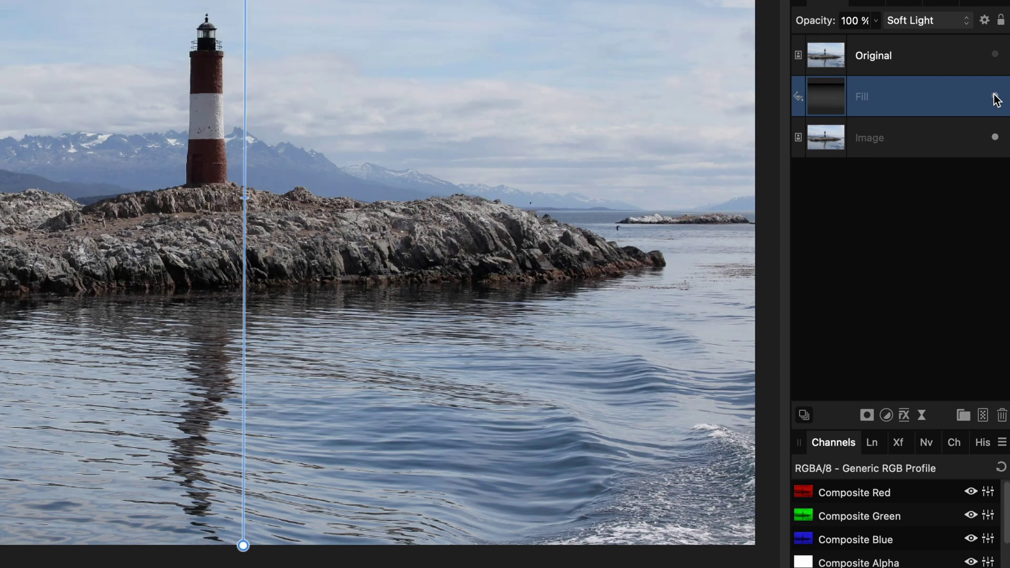
left_click(859, 142)
left_click(994, 97)
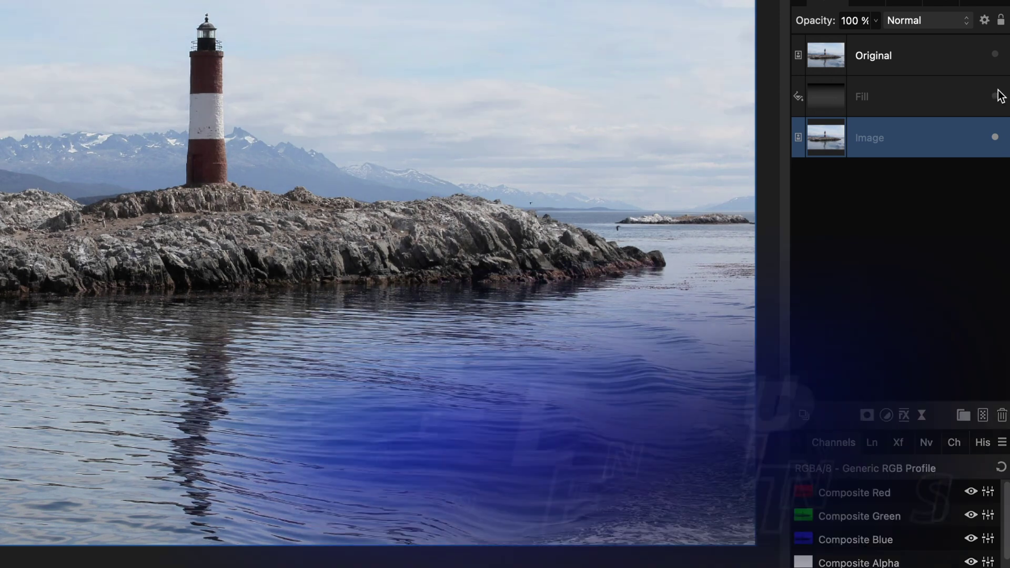
left_click(995, 96)
Duplicate the Image layer, move the copy above the Fill, and blend it in Divide.
left_click(994, 96)
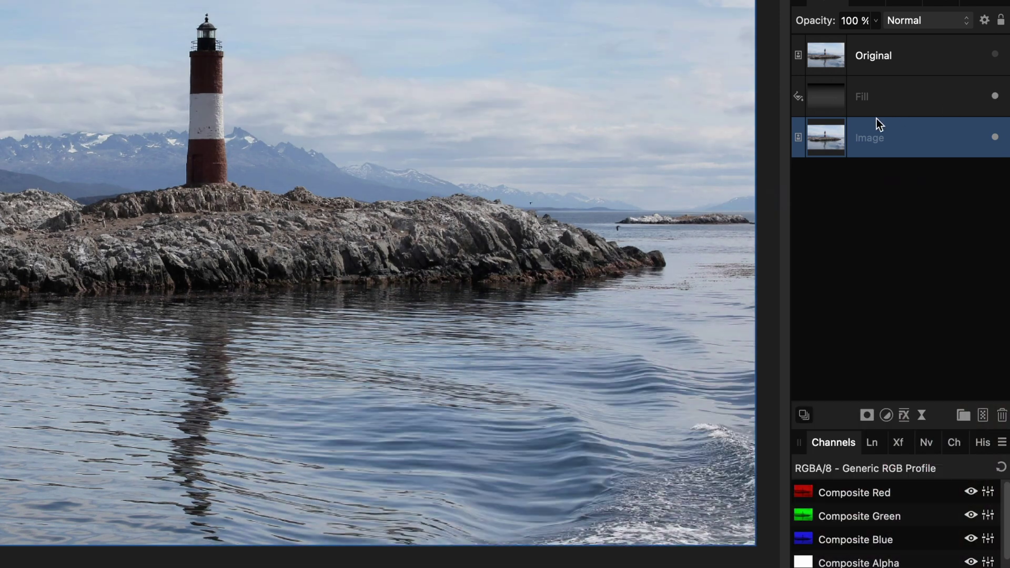
right_click(832, 140)
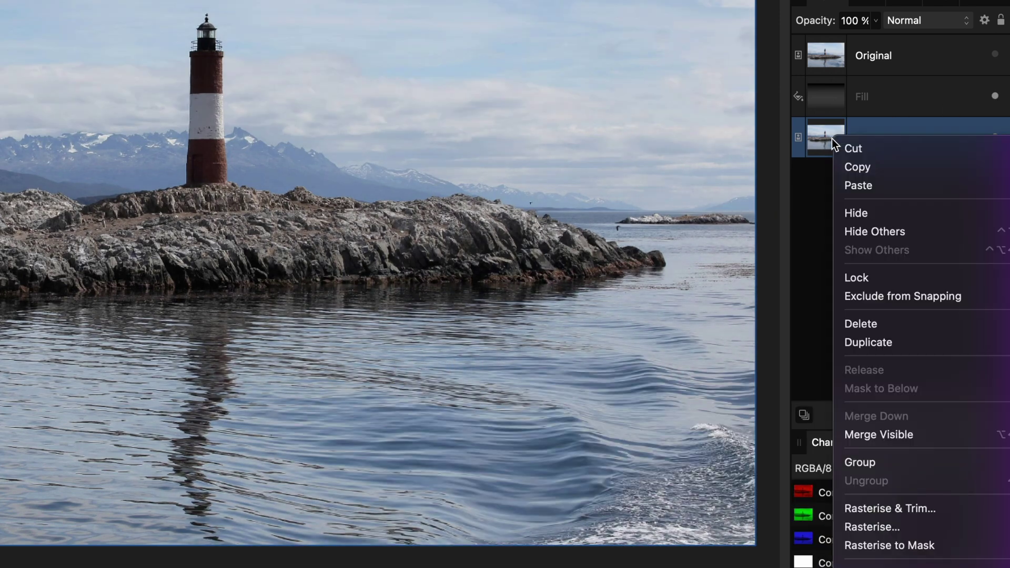
left_click(878, 342)
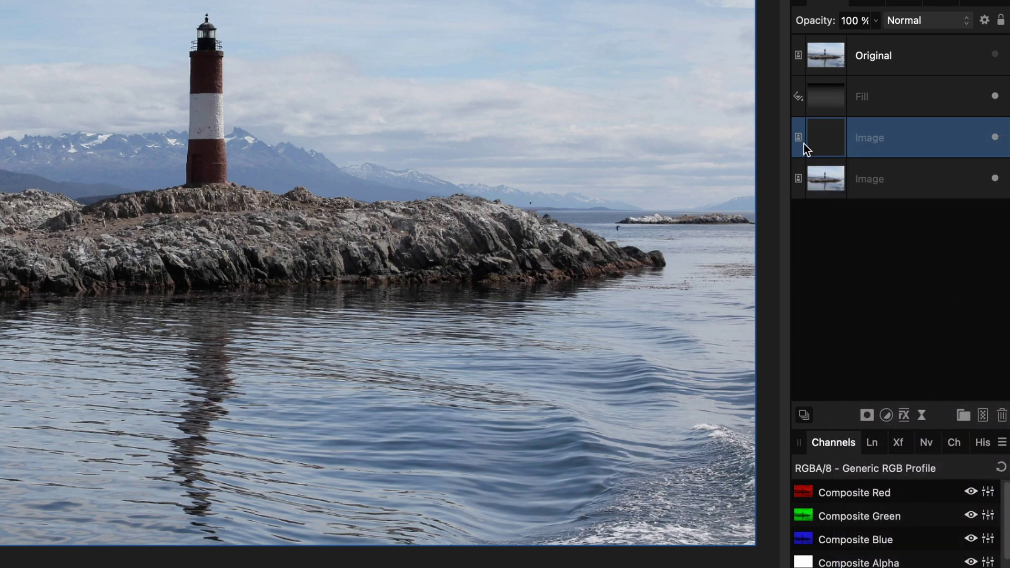
left_click_drag(828, 140, 870, 85)
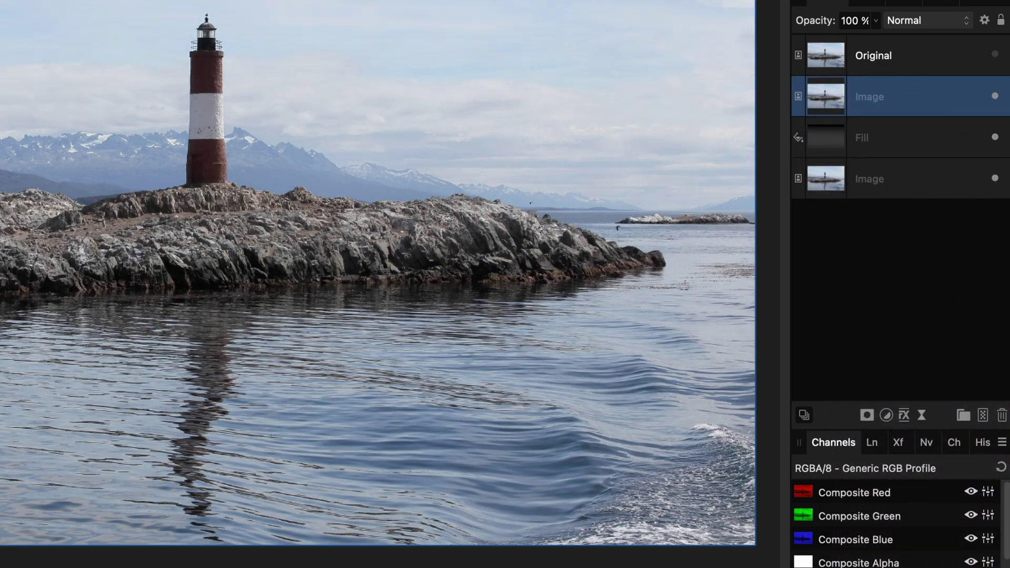
left_click(912, 22)
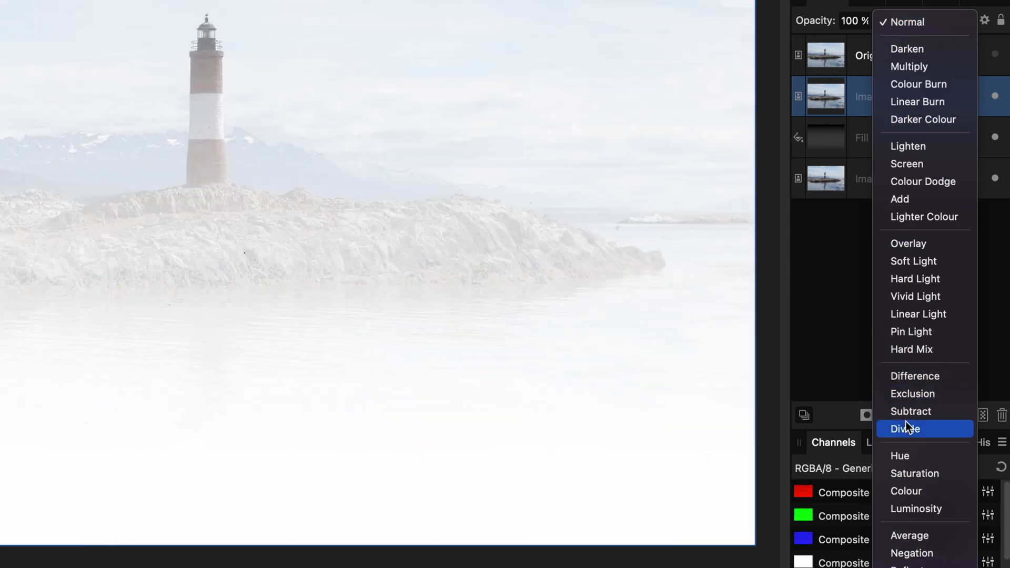
left_click(907, 427)
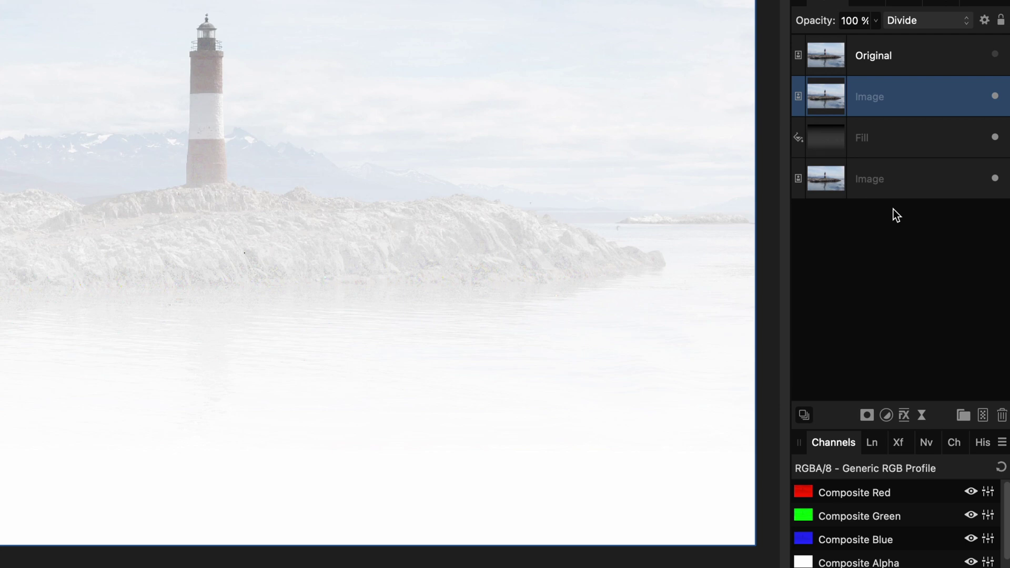
Merge Visible into a new Pixel layer, hide the Divide Image layer, and select the merge.
right_click(831, 102)
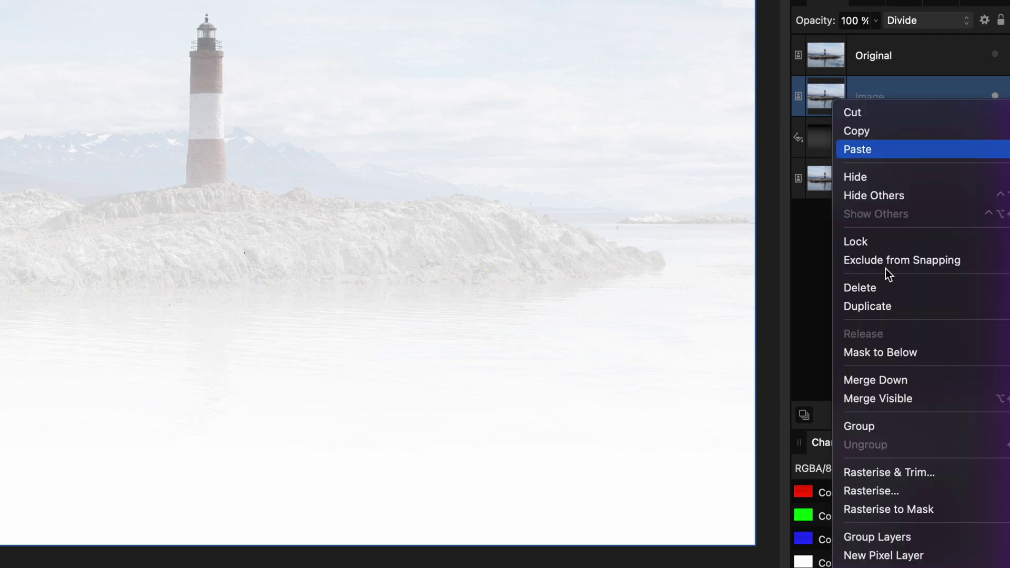
left_click(897, 392)
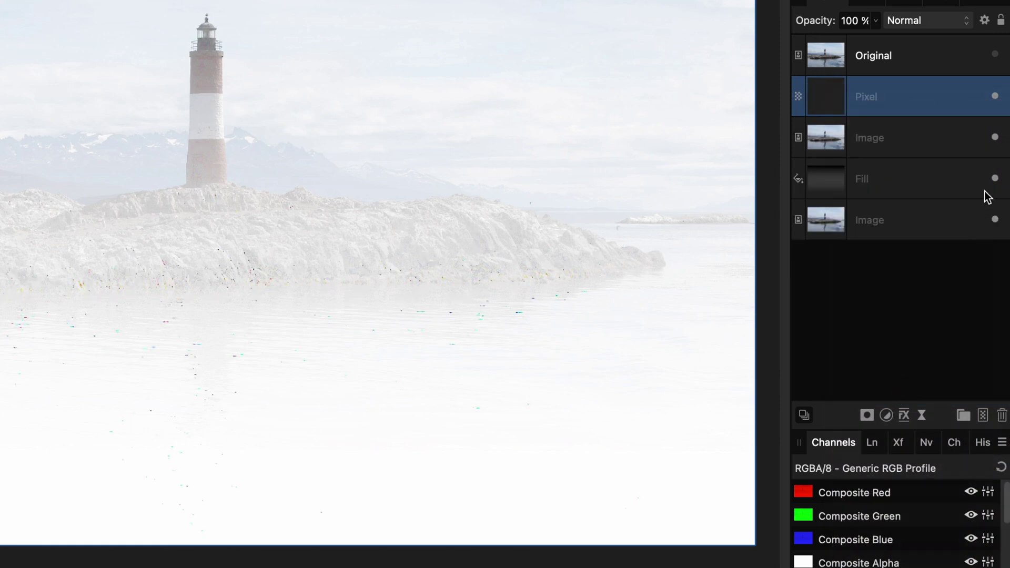
left_click(905, 143)
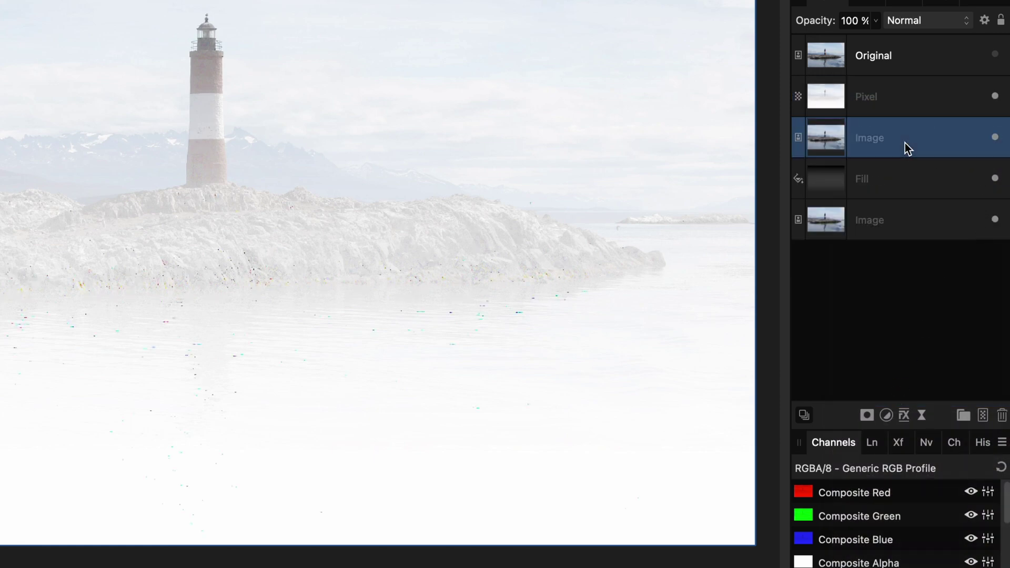
left_click(995, 139)
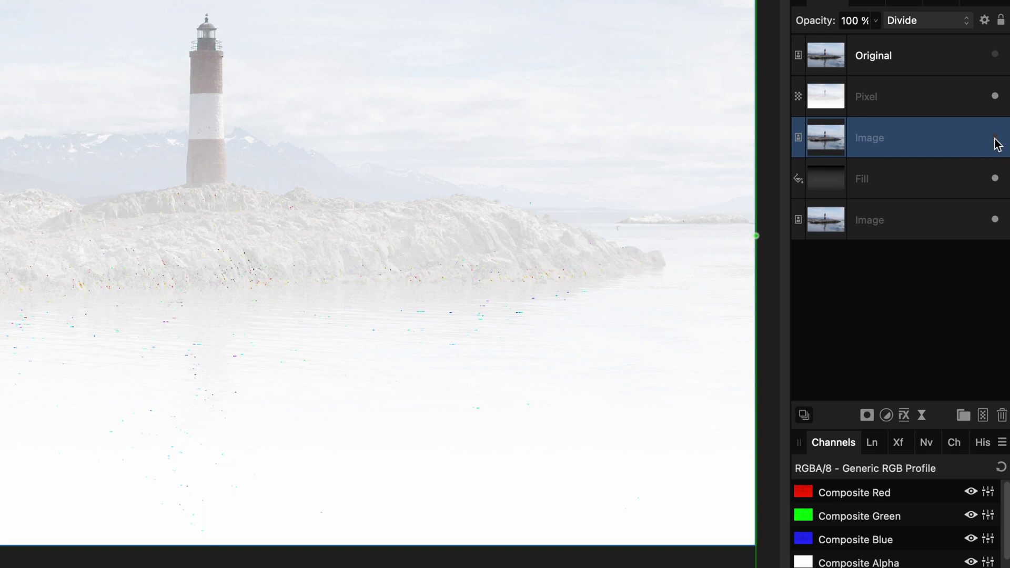
left_click(881, 100)
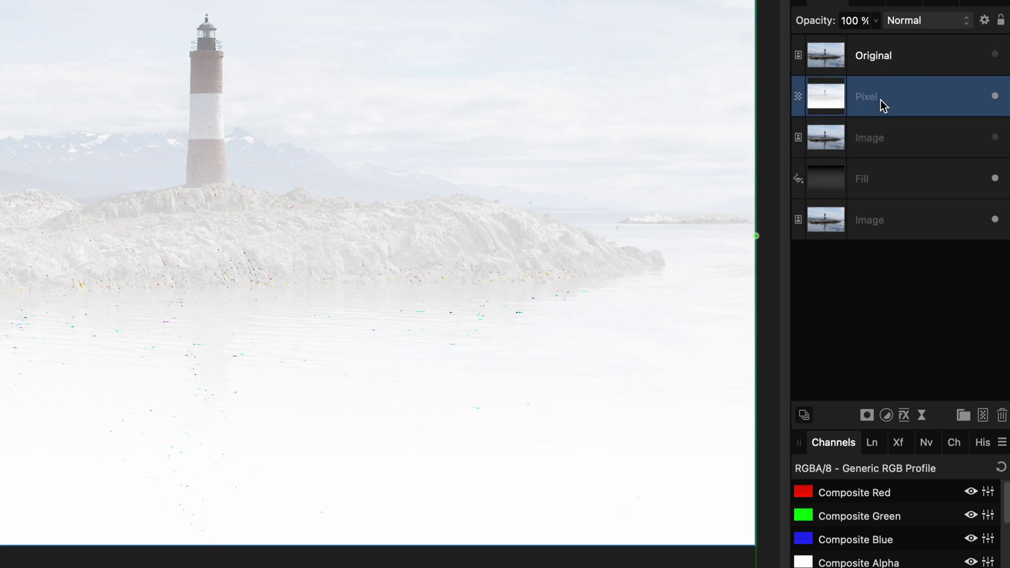
left_click(935, 20)
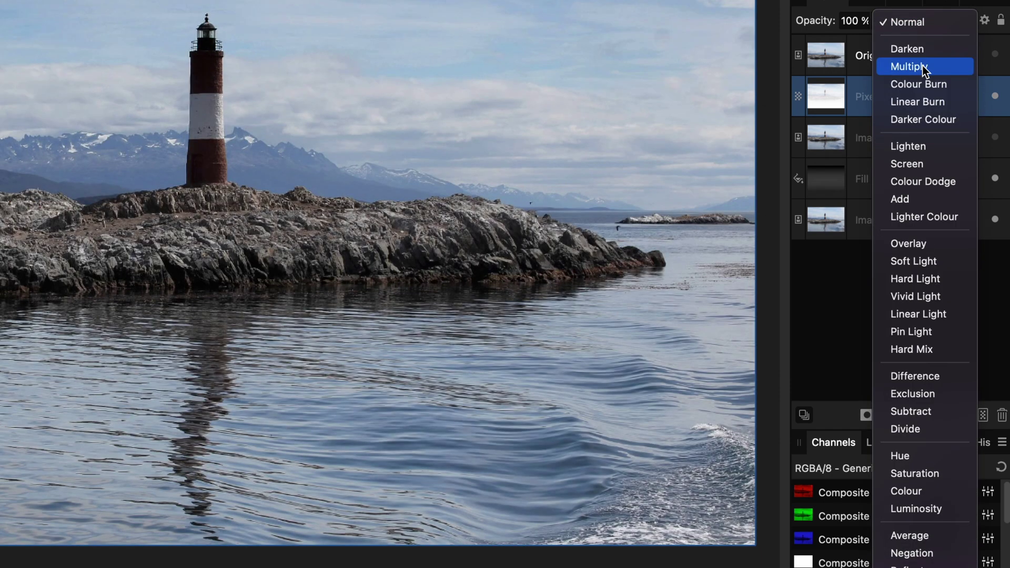
left_click(923, 65)
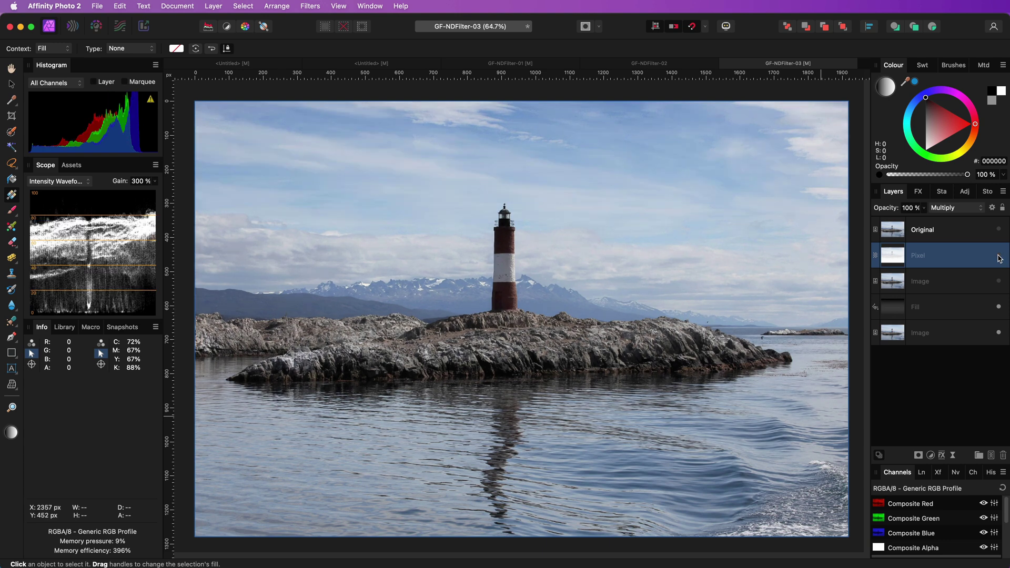
left_click(999, 256)
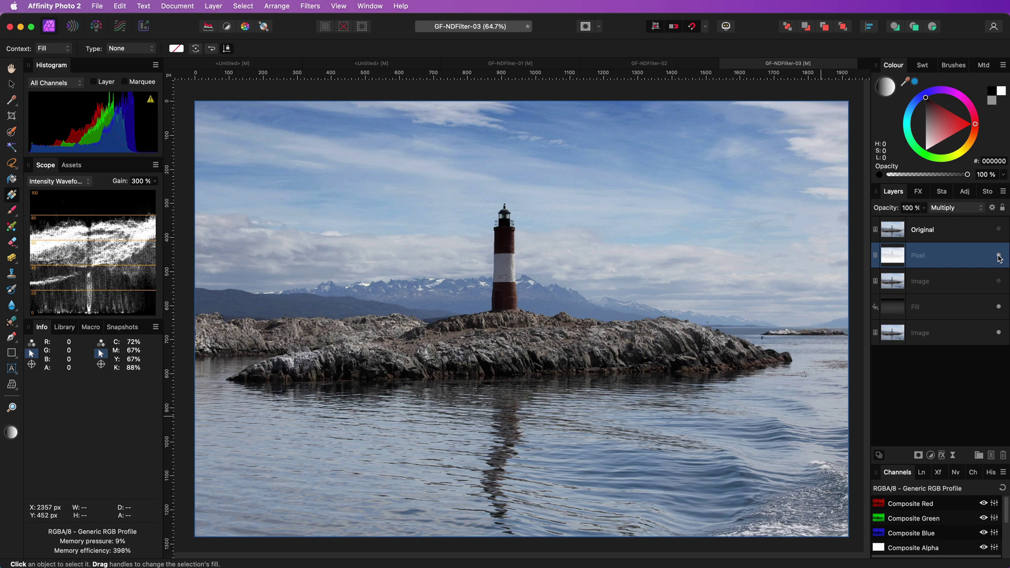
left_click(897, 257, "alt")
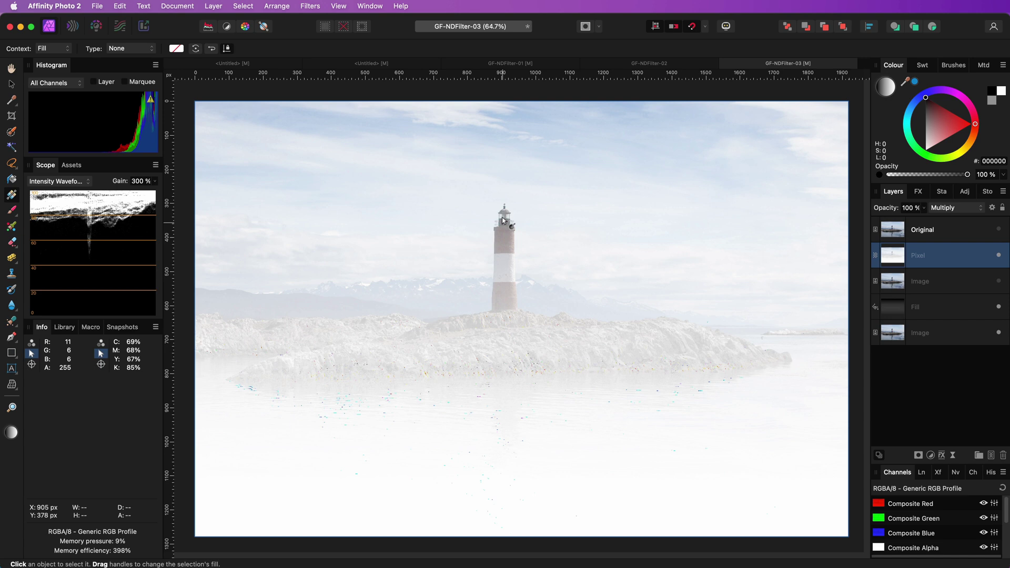
left_click(922, 284, "alt")
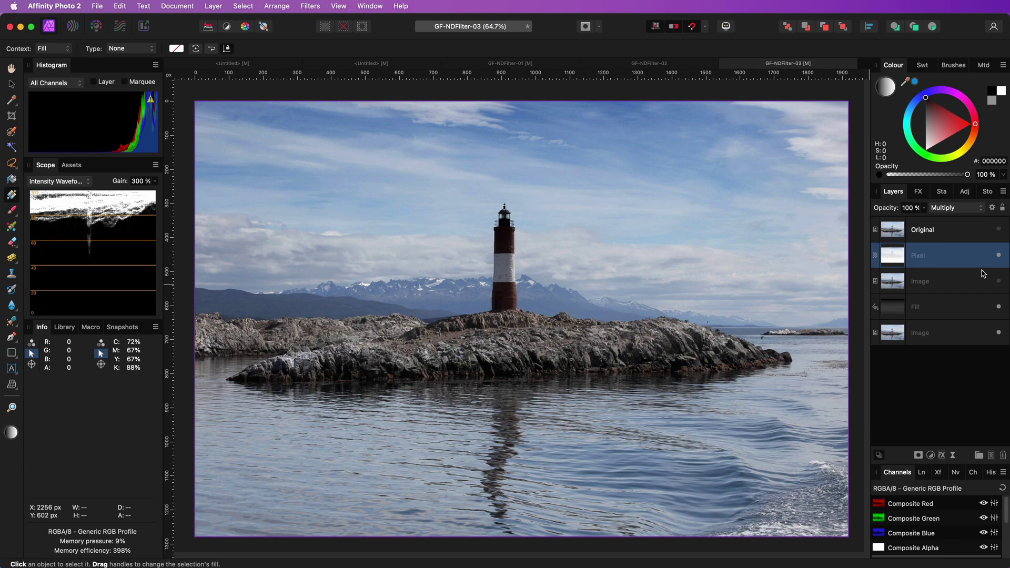
Set the merged layer's underlying blend range to In 26%, Out 0%, with the top node moved inward.
left_click(992, 207)
left_click_drag(723, 378, 718, 425)
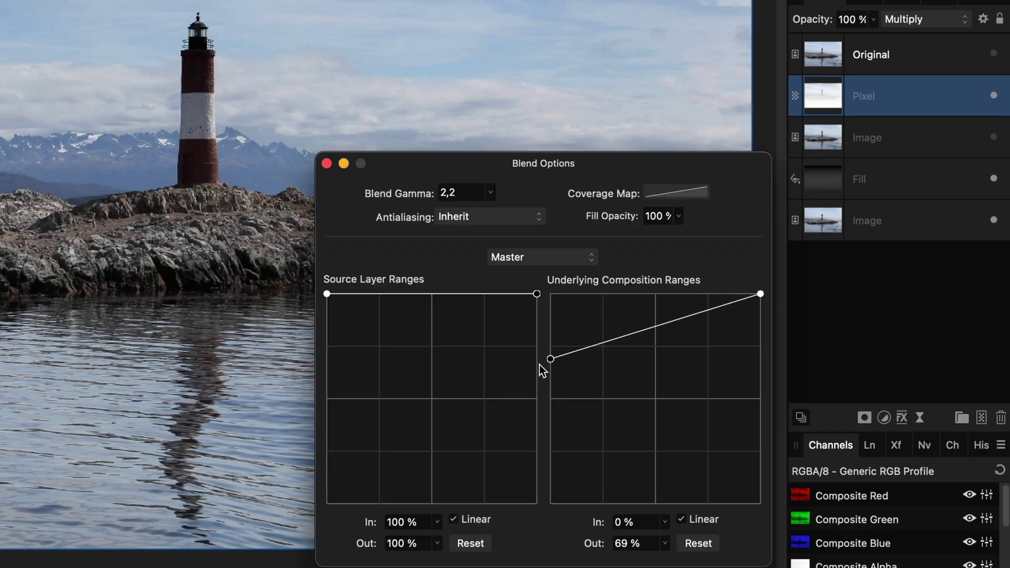
left_click_drag(542, 370, 541, 545)
left_click_drag(760, 293, 657, 293)
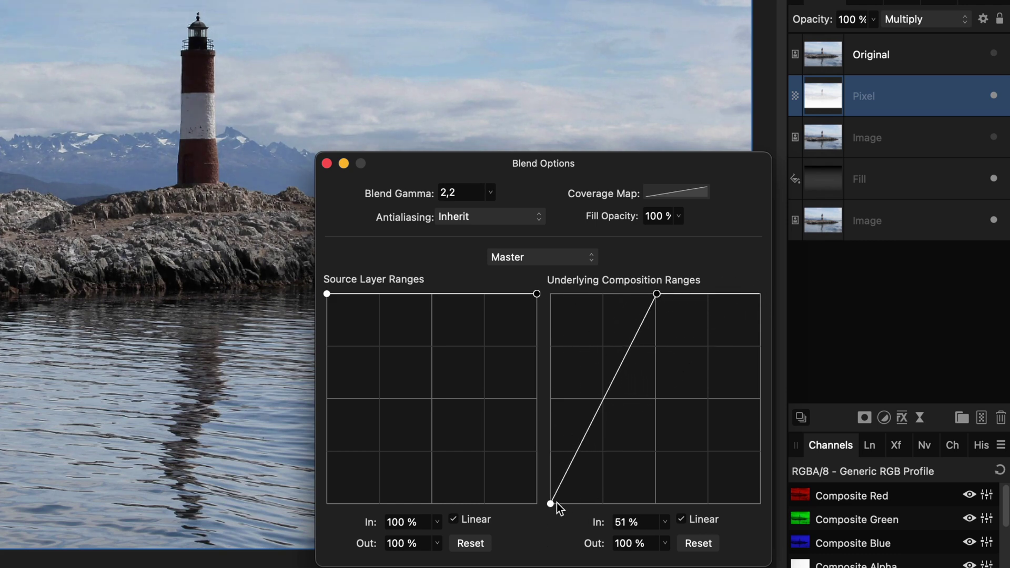
left_click_drag(556, 503, 604, 504)
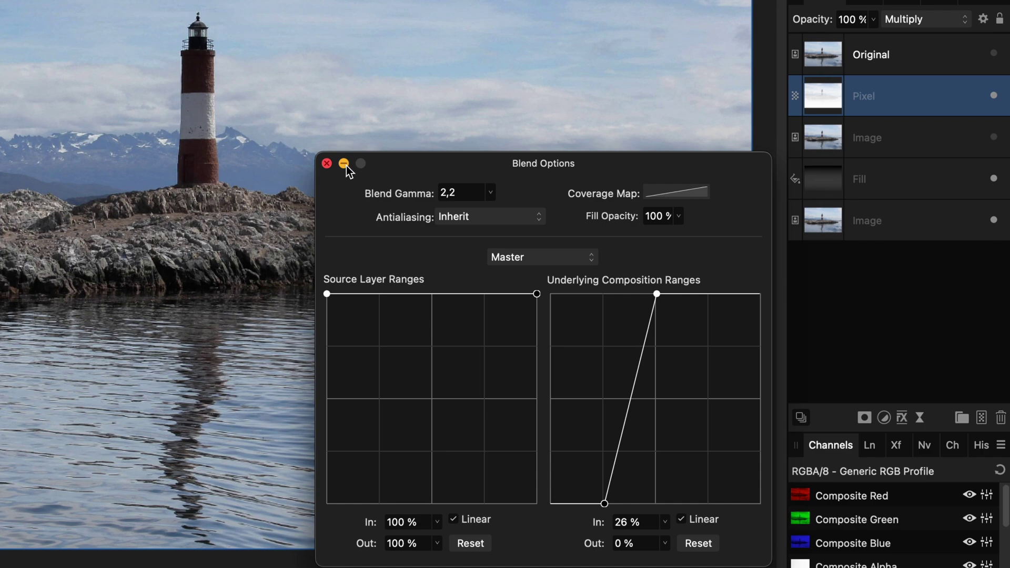
left_click(328, 163)
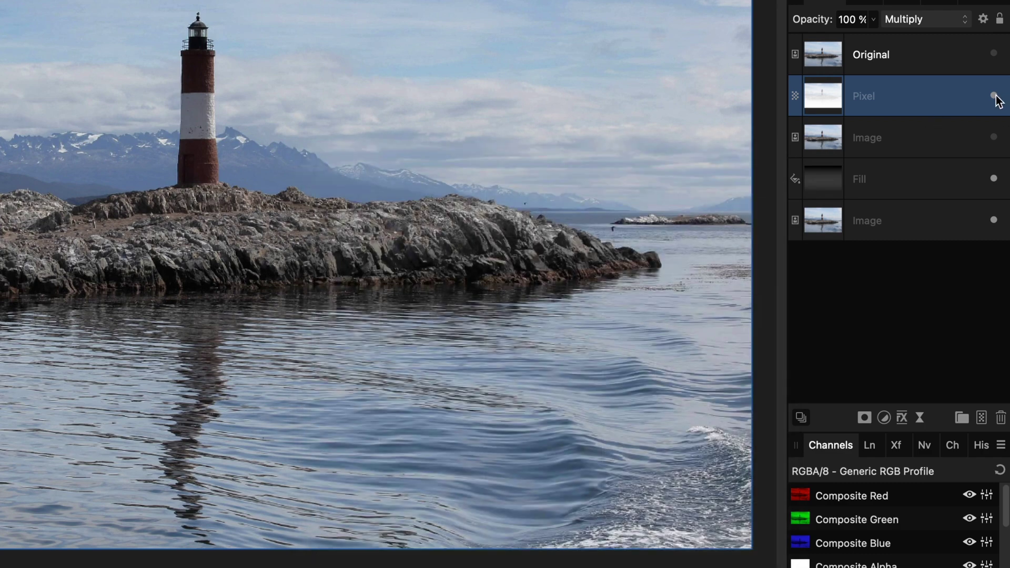
Toggle the merged layer and the Original layer to compare before and after.
left_click(993, 95)
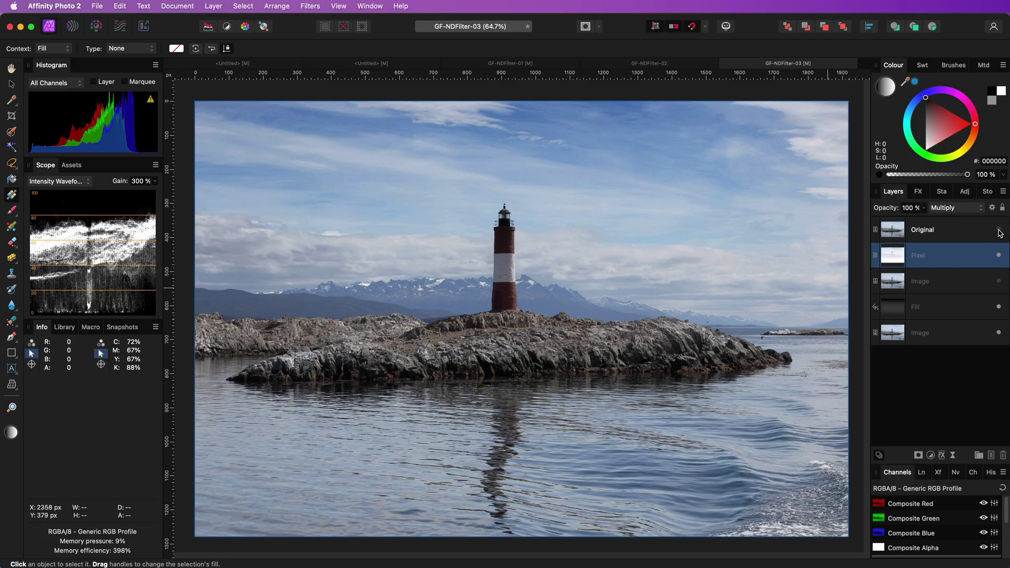
left_click(1000, 231)
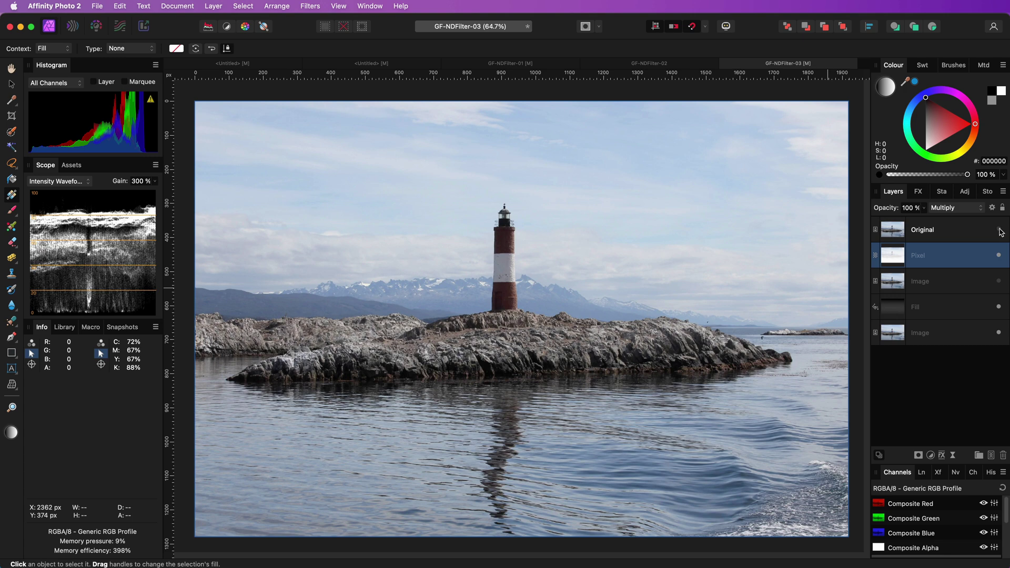
left_click(999, 230)
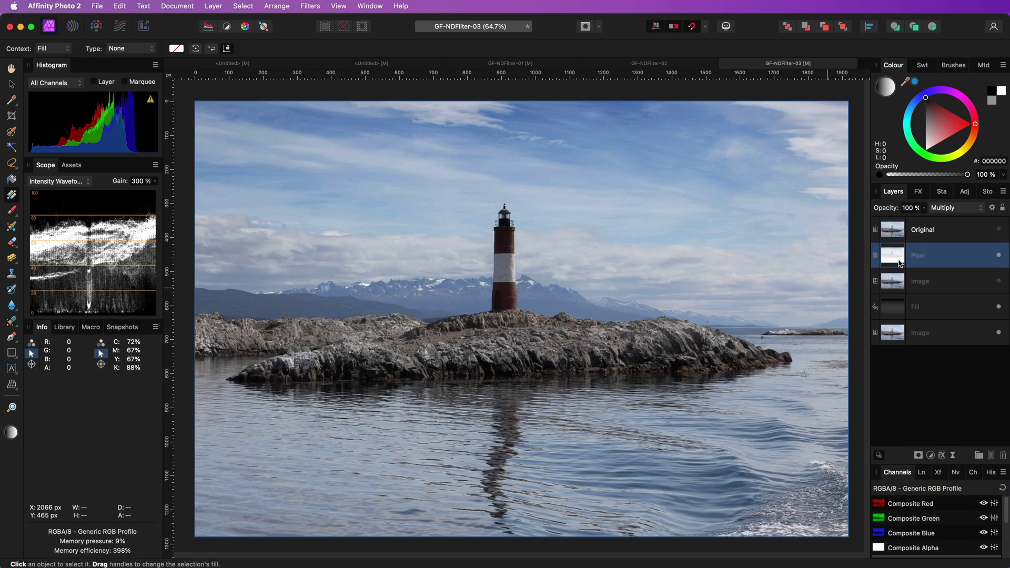
Add a Recolour adjustment with hue 29.1° and 56% saturation, blended in Vivid Light.
left_click(930, 455)
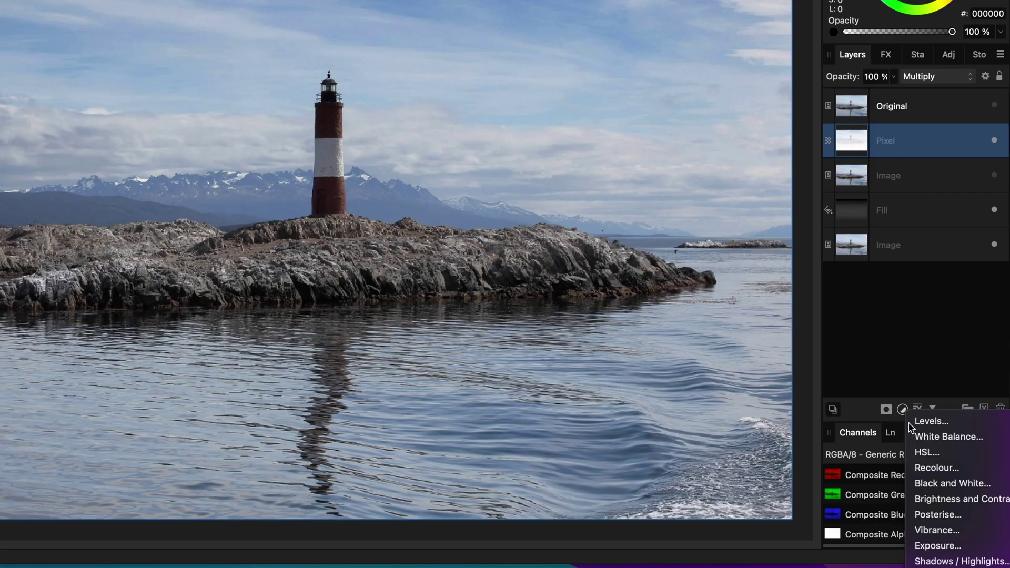
left_click(936, 468)
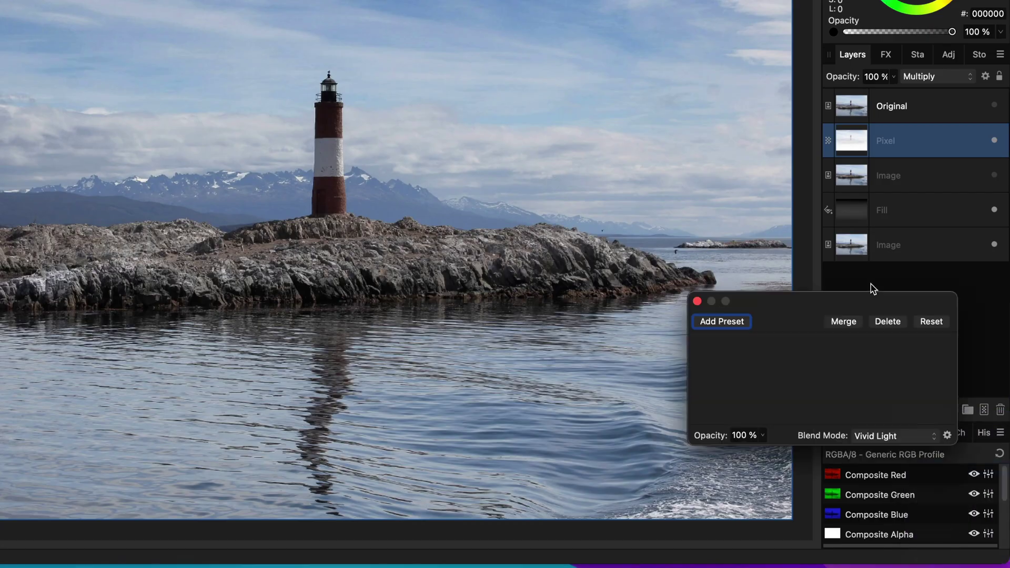
left_click(717, 357)
left_click_drag(719, 360, 717, 357)
left_click_drag(900, 388, 812, 388)
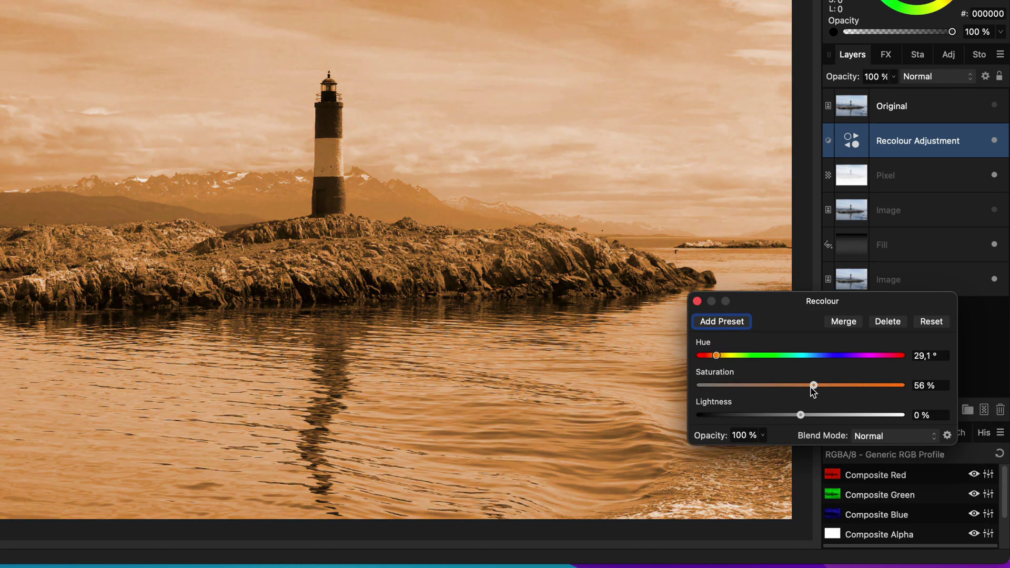
left_click(698, 301)
left_click(923, 74)
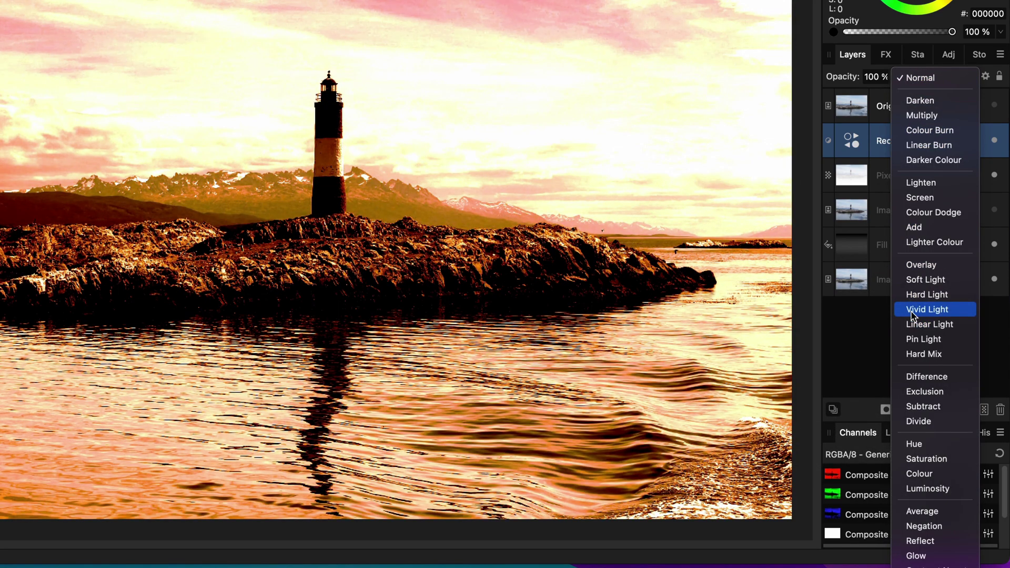
left_click(911, 315)
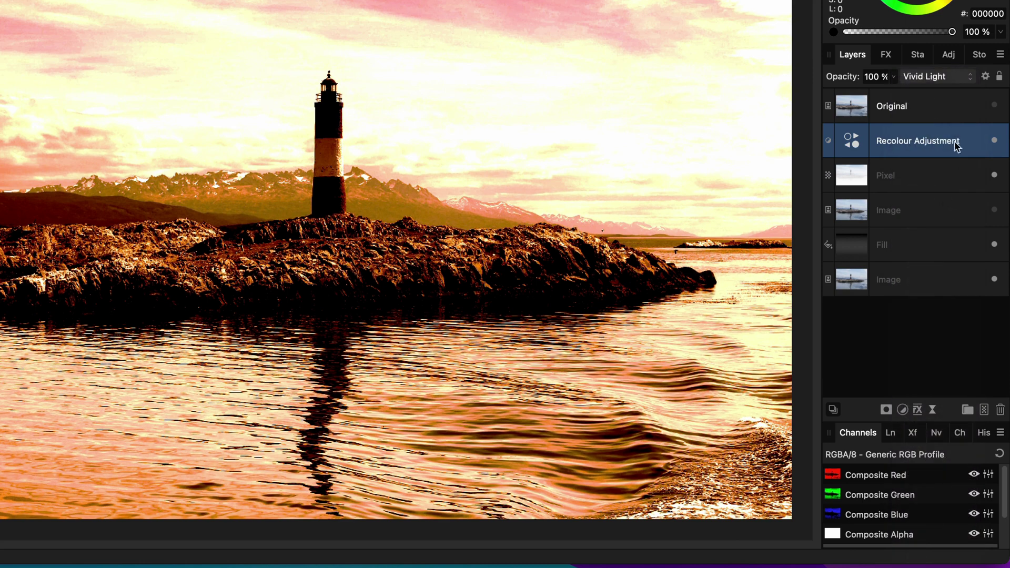
Exclude the brightest underlying tones from the Recolour and set its fill opacity to 15%.
left_click(985, 77)
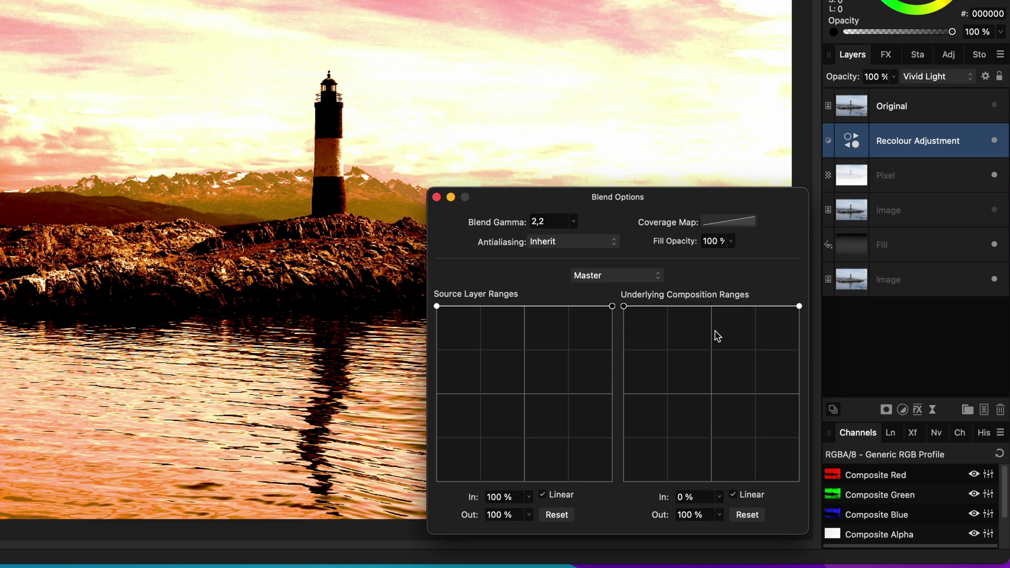
left_click_drag(799, 306, 810, 538)
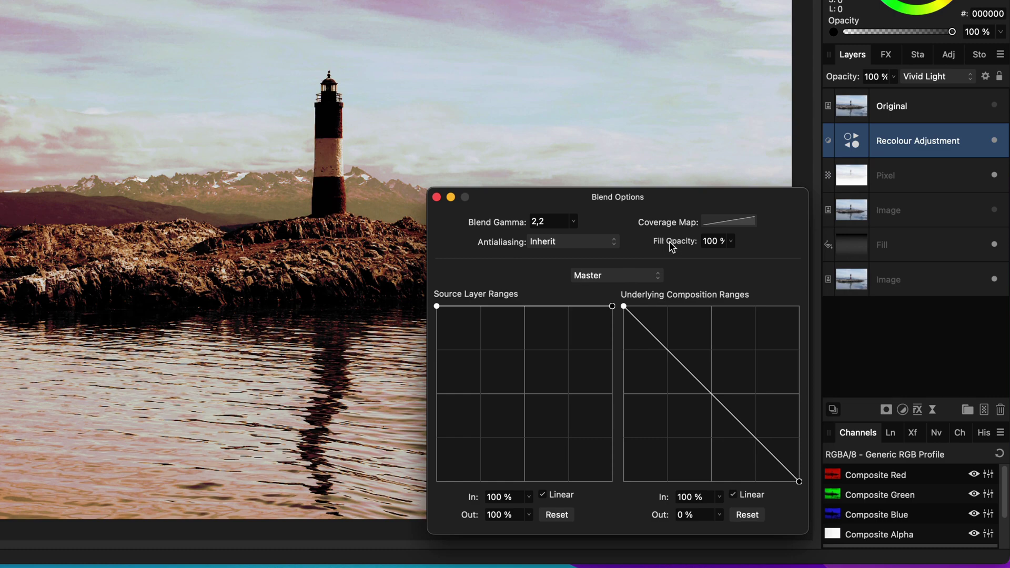
left_click_drag(670, 243, 512, 251)
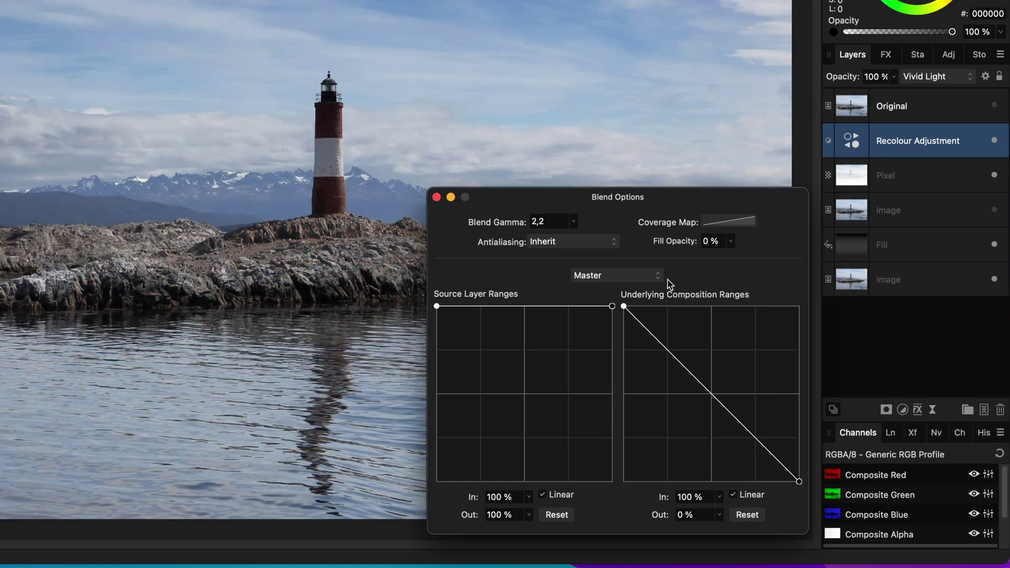
left_click_drag(677, 247, 682, 249)
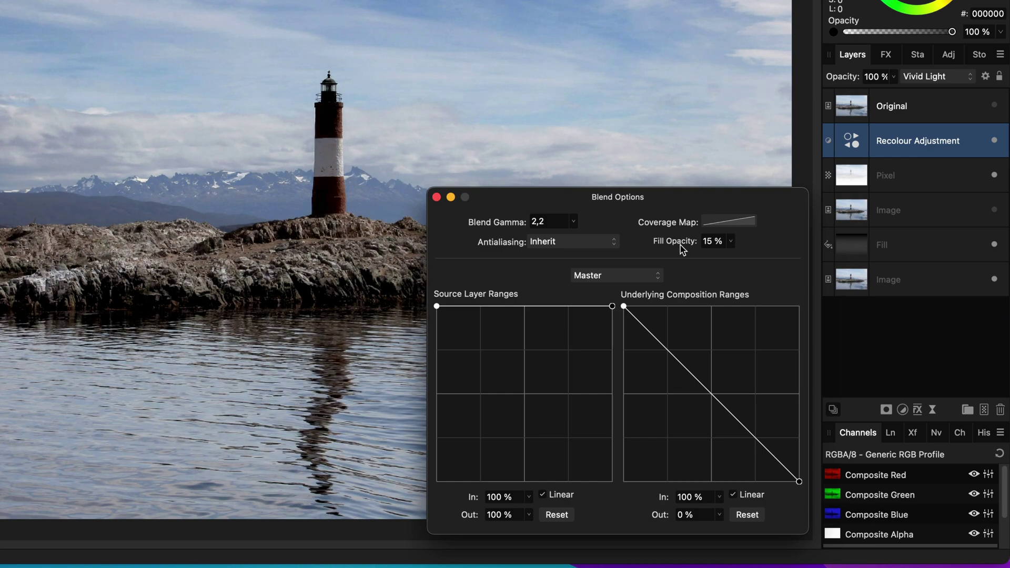
left_click(437, 197)
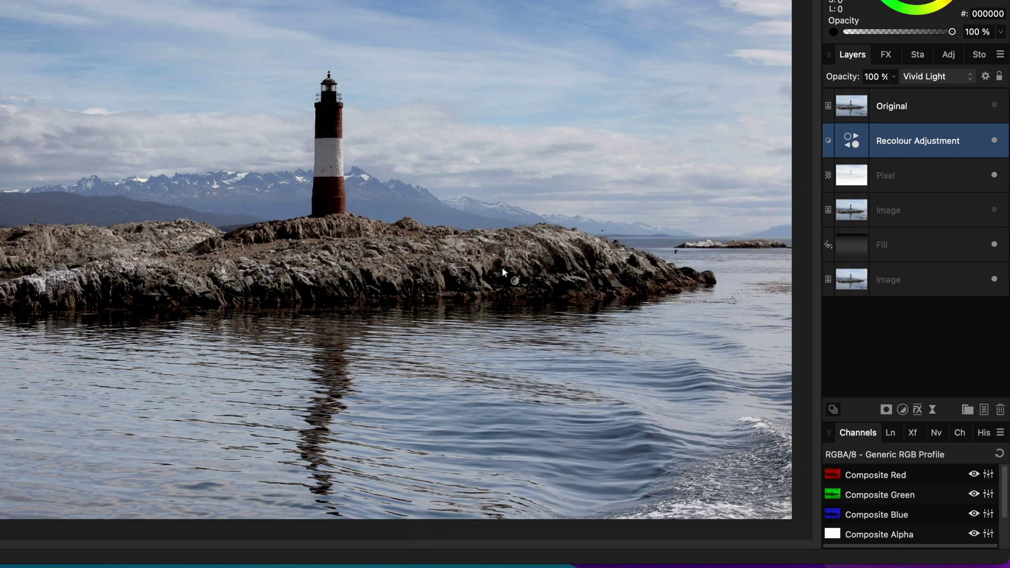
Toggle the Recolour adjustment on and off to compare its effect on the lighthouse.
left_click(994, 141)
left_click(994, 140)
left_click(994, 140)
left_click(995, 140)
left_click(994, 140)
left_click(994, 140)
left_click(995, 140)
left_click(994, 140)
Set the Recolour adjustment to hue 26°, saturation 86% and lightness 46%.
double_click(869, 145)
left_click_drag(809, 385, 833, 385)
left_click_drag(800, 415, 832, 385)
mouse_move(716, 355)
left_mouse_down()
mouse_move(728, 356)
mouse_move(714, 356)
left_mouse_up()
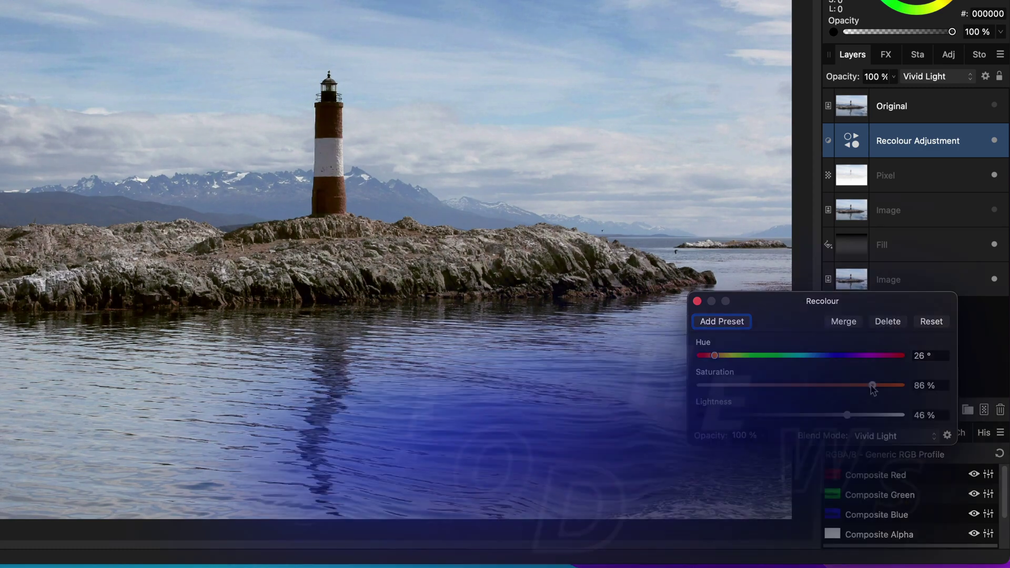
left_click_drag(831, 385, 859, 385)
left_click(698, 302)
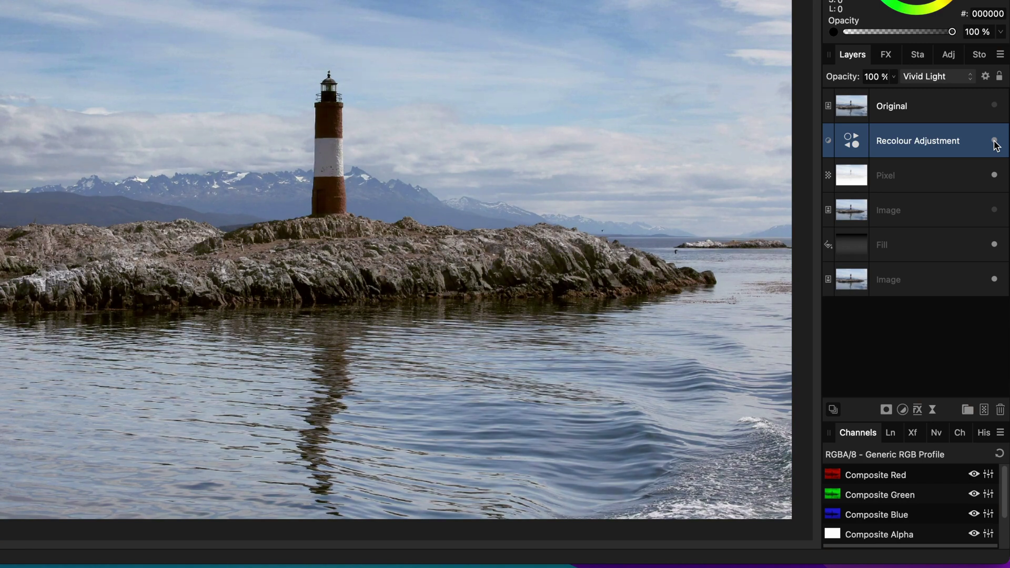
Add an Exposure adjustment blended in Screen mode.
left_click(903, 409)
left_click(937, 545)
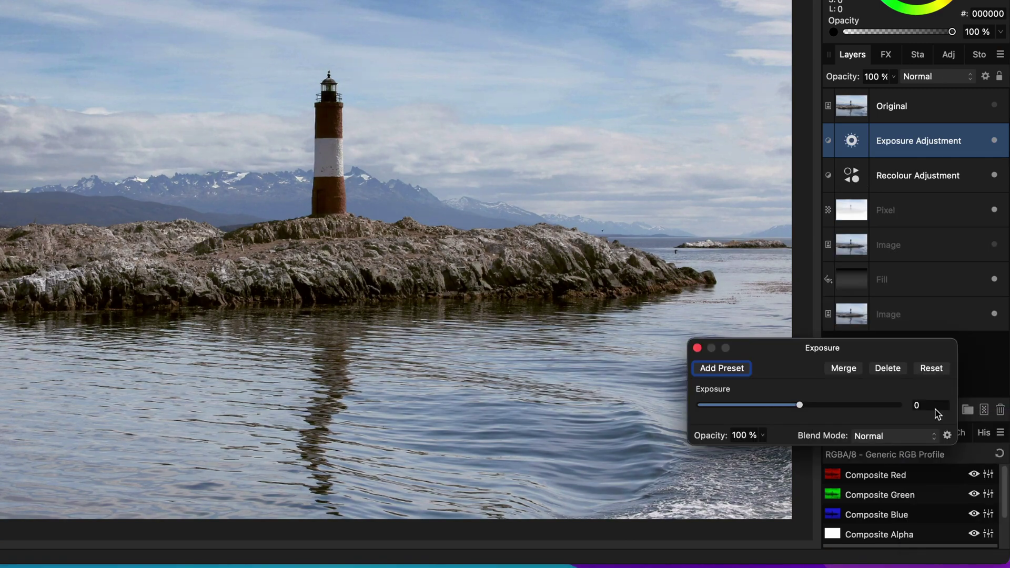
left_click(935, 77)
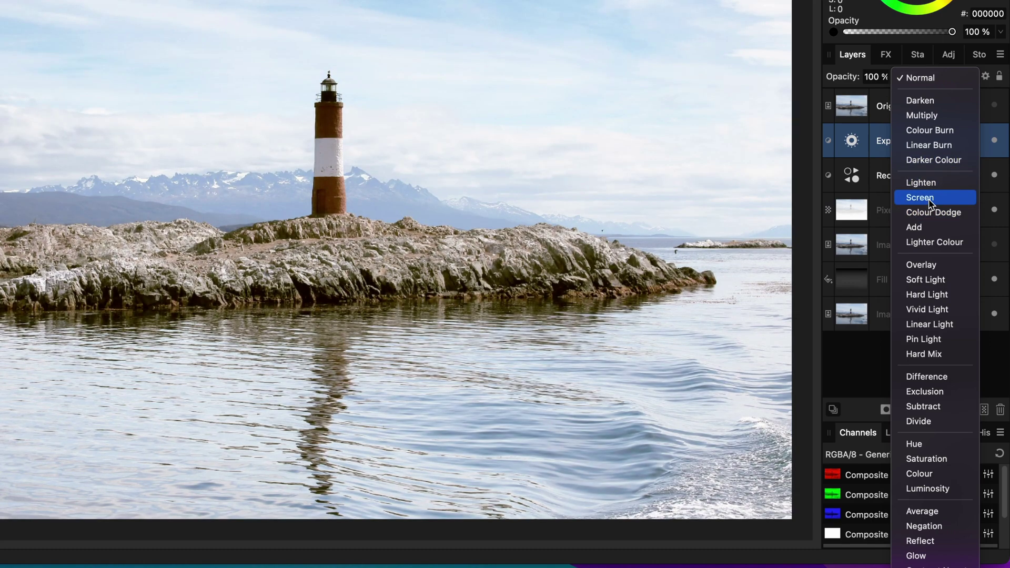
left_click(932, 203)
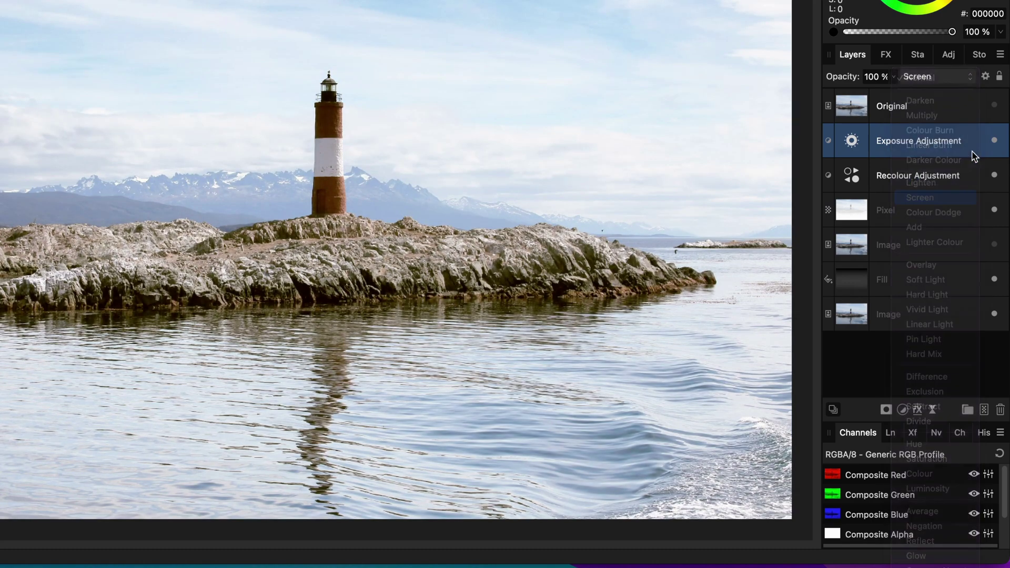
Fade the Exposure over brighter underlying tones and lower exposure to about −2.2.
left_click(986, 77)
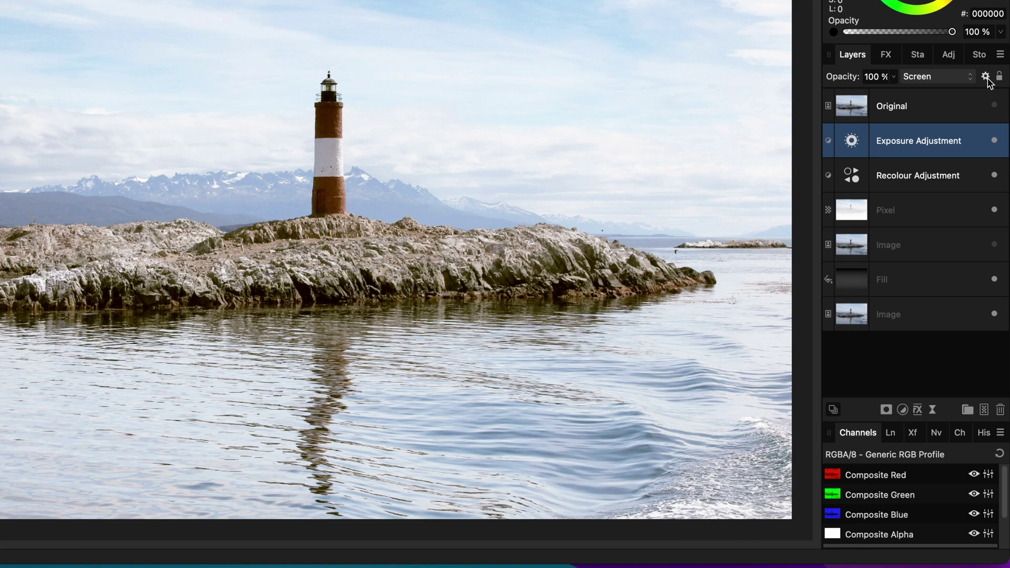
left_click_drag(799, 307, 789, 506)
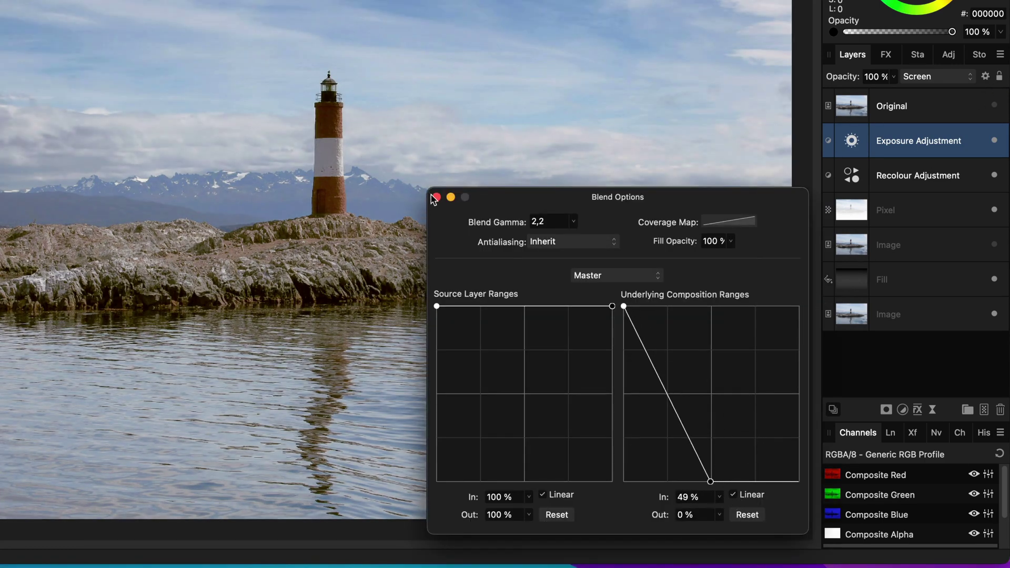
left_click(437, 197)
double_click(852, 140)
mouse_move(800, 405)
left_mouse_down()
mouse_move(768, 406)
mouse_move(835, 413)
mouse_move(792, 419)
left_mouse_up()
Compare the edited lighthouse with the unedited Original layer by showing and hiding it.
left_click(698, 348)
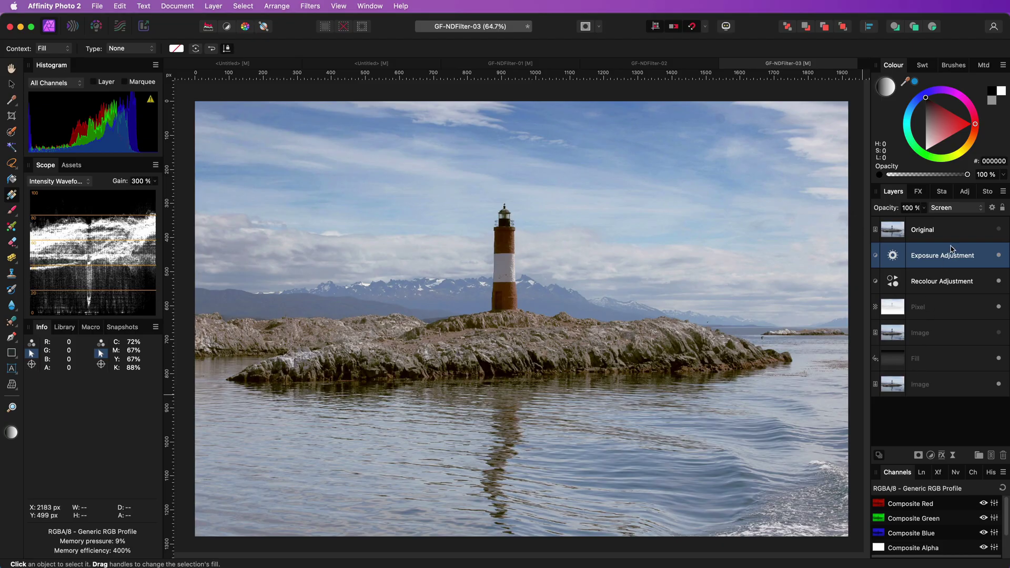
left_click(933, 112)
left_click(999, 231)
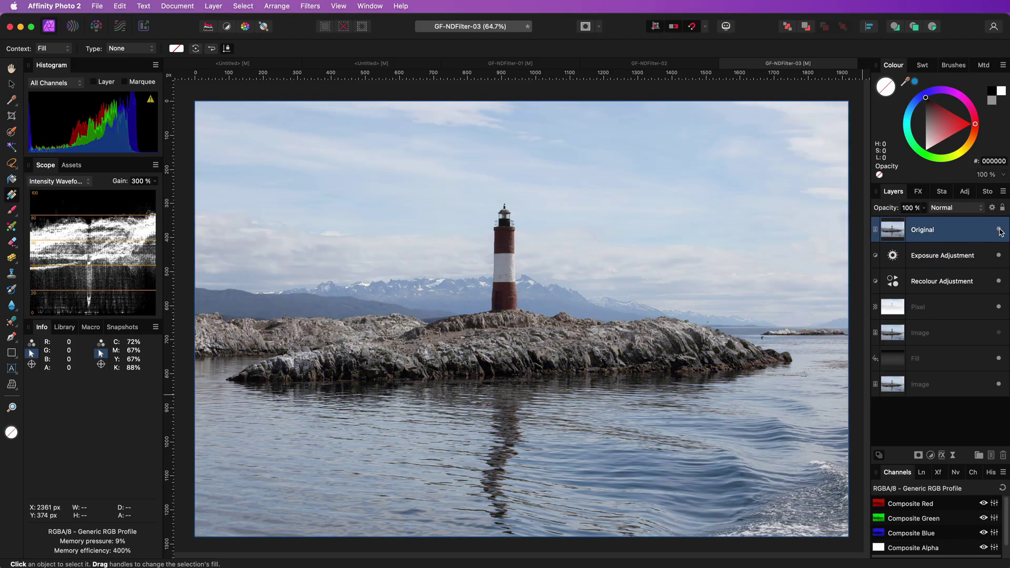
left_click(999, 231)
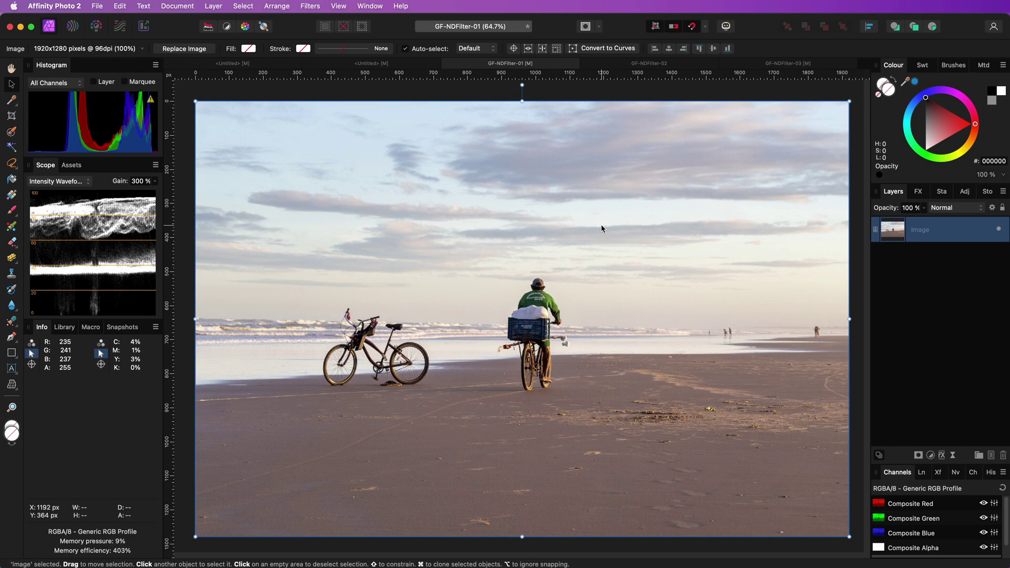
Add a fill layer with a top-to-bottom linear gradient fading to transparent grey.
left_click(211, 6)
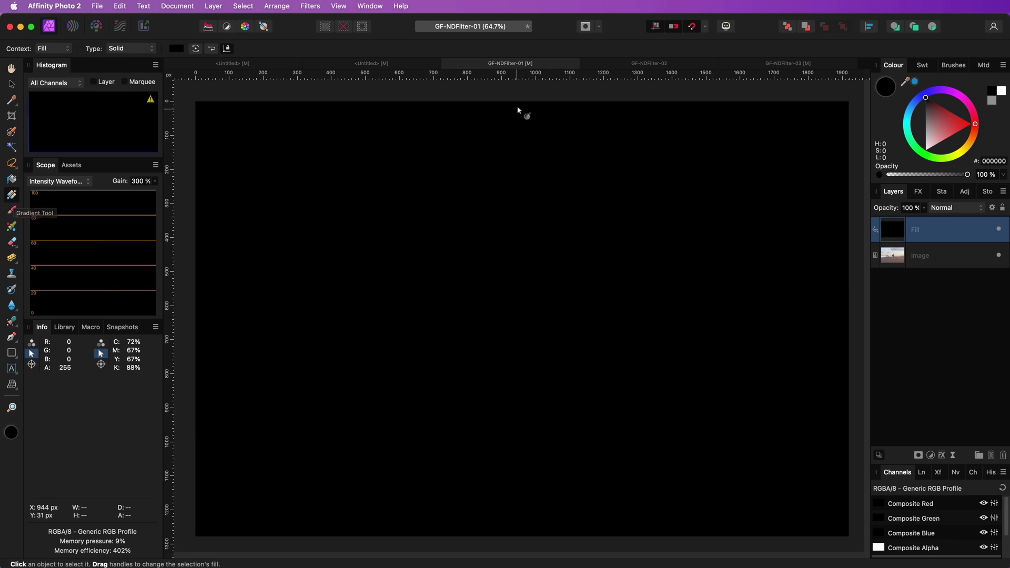
left_click_drag(517, 101, 516, 536)
left_click_drag(926, 98, 925, 125)
left_click_drag(967, 174, 889, 174)
Blend the gradient fill in Soft Light, excluding the brightest underlying tones via blend ranges.
left_click(955, 207)
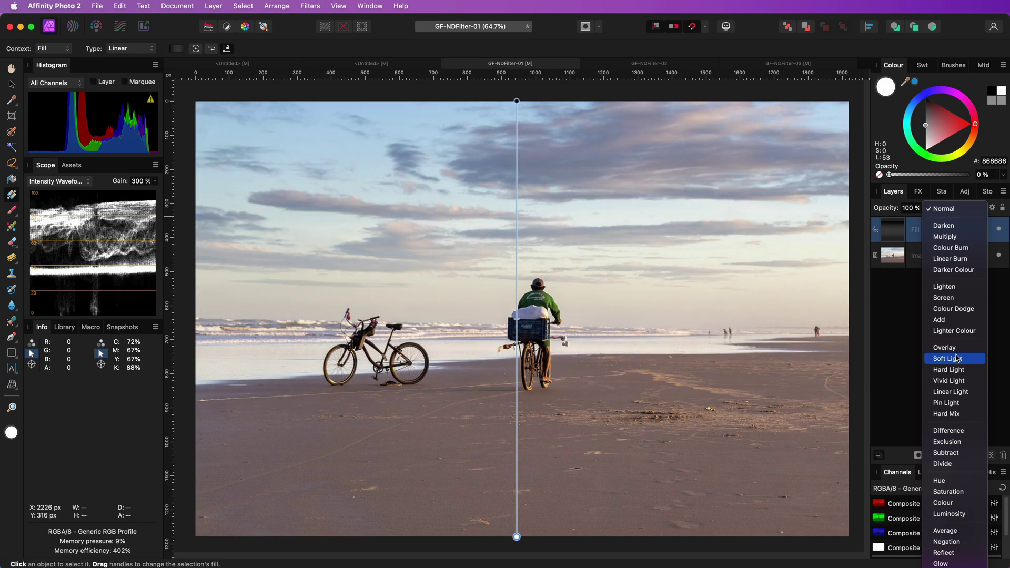
left_click(957, 358)
left_click(992, 208)
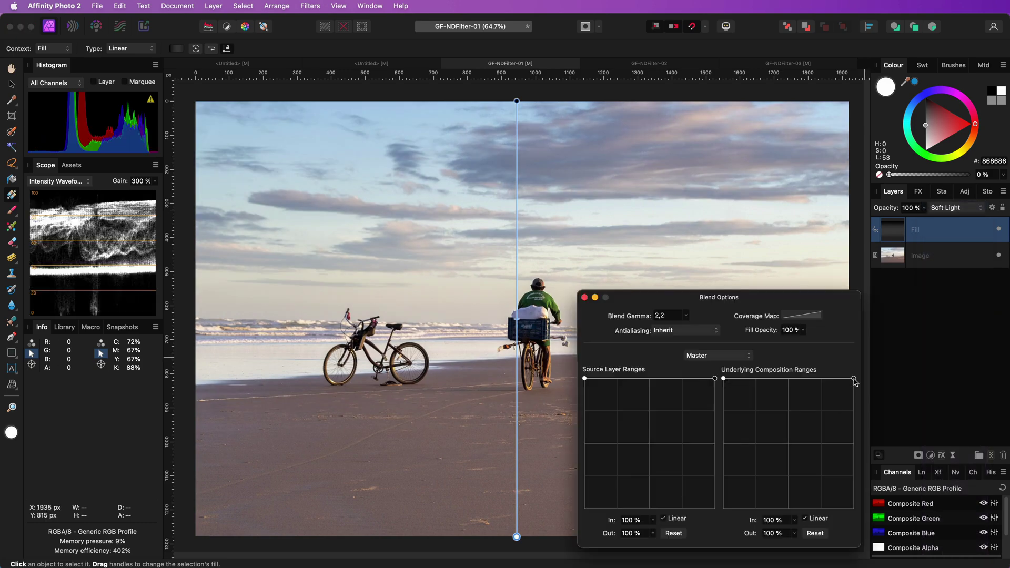
left_click_drag(853, 379, 854, 508)
left_click_drag(724, 378, 823, 378)
left_click(584, 297)
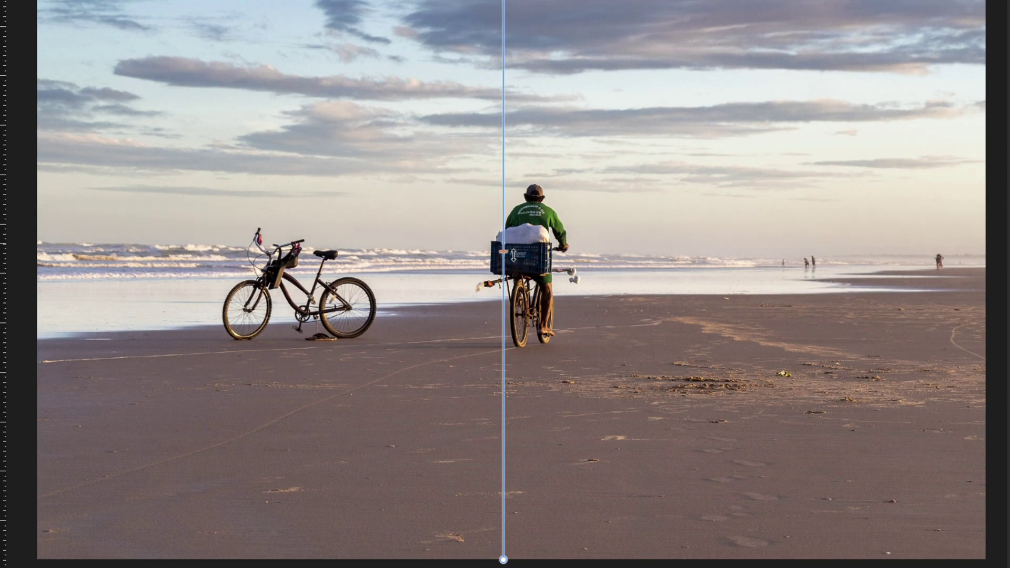
Duplicate the beach Image layer and set the copy to Divide blending.
right_click(902, 257)
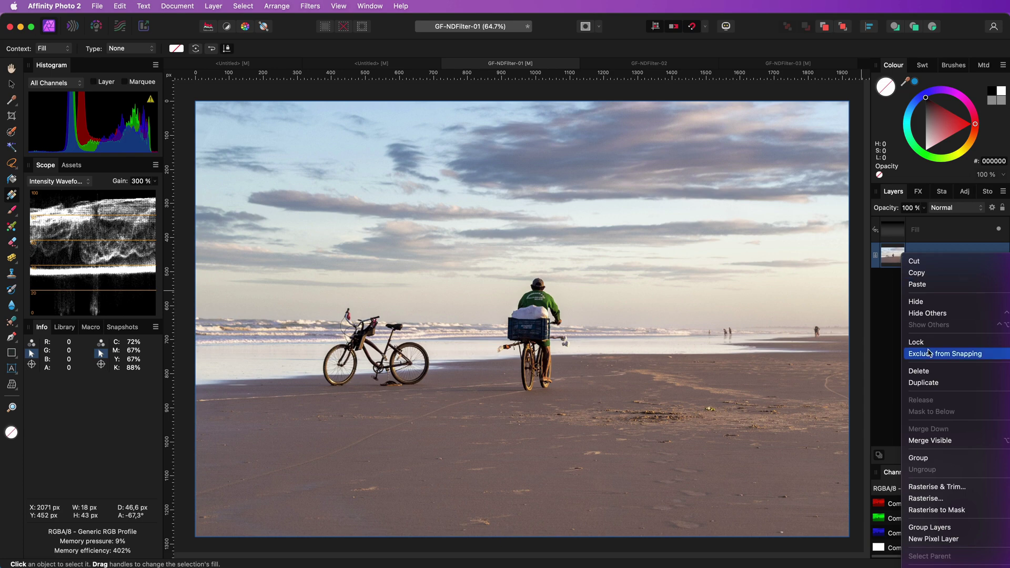
left_click(925, 383)
left_click(966, 208)
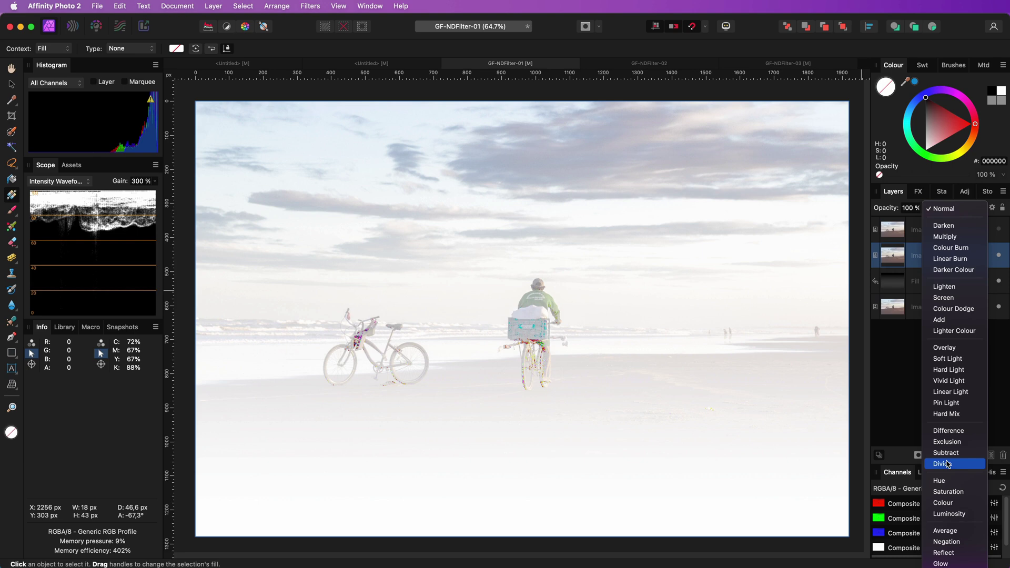
left_click(942, 464)
Merge visible layers into a new Pixel layer blended in Multiply.
right_click(897, 258)
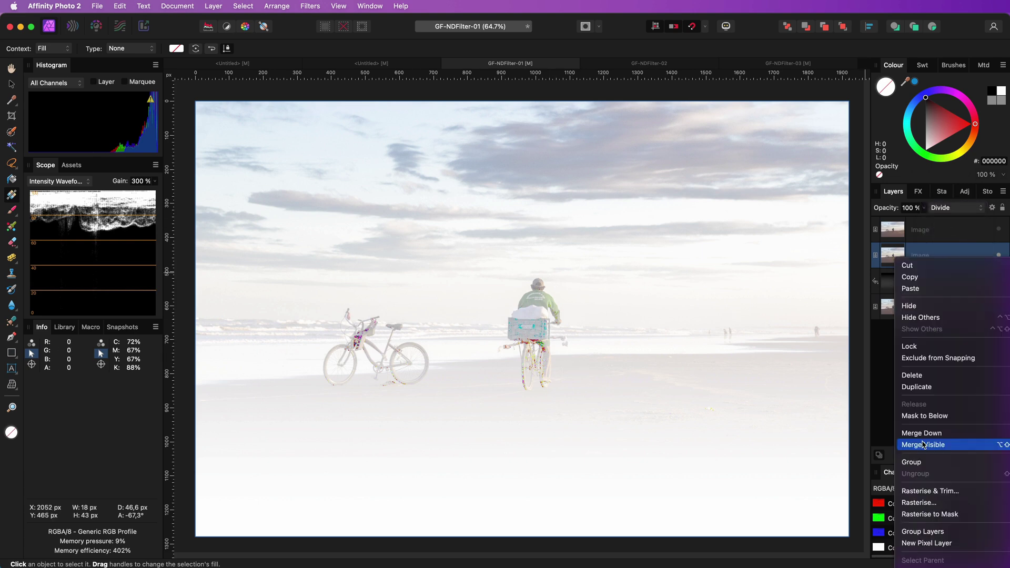
left_click(924, 445)
left_click(953, 208)
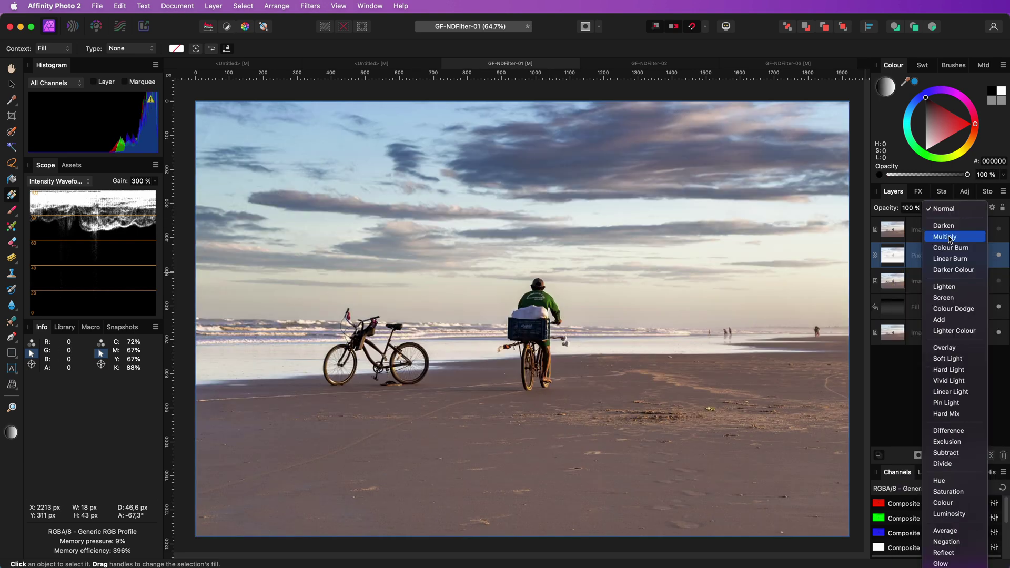
left_click(950, 237)
Compare the Pixel layer on and off, reveal the top Image layer, then switch to the tern photo.
left_click(998, 256)
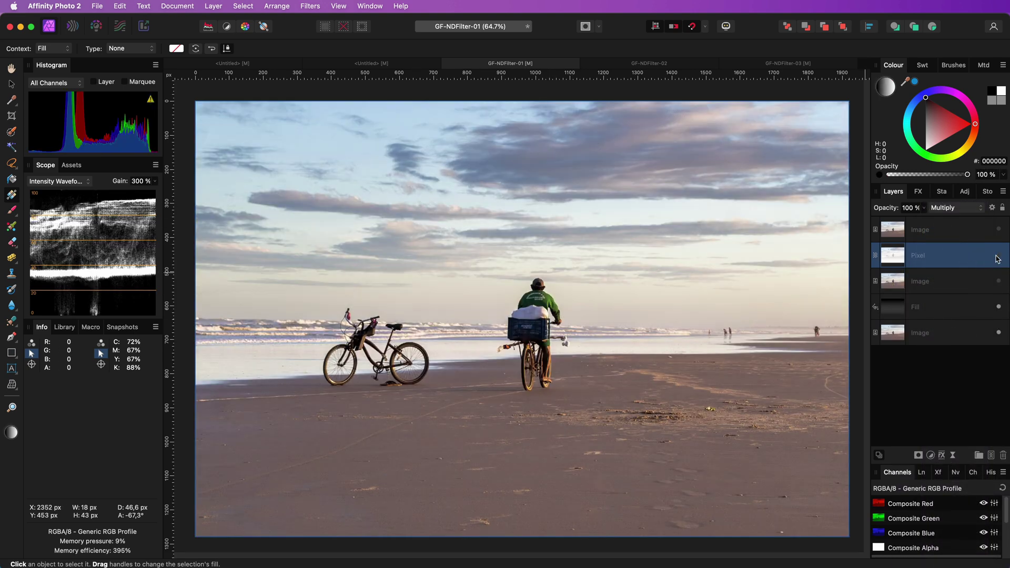
left_click(992, 207)
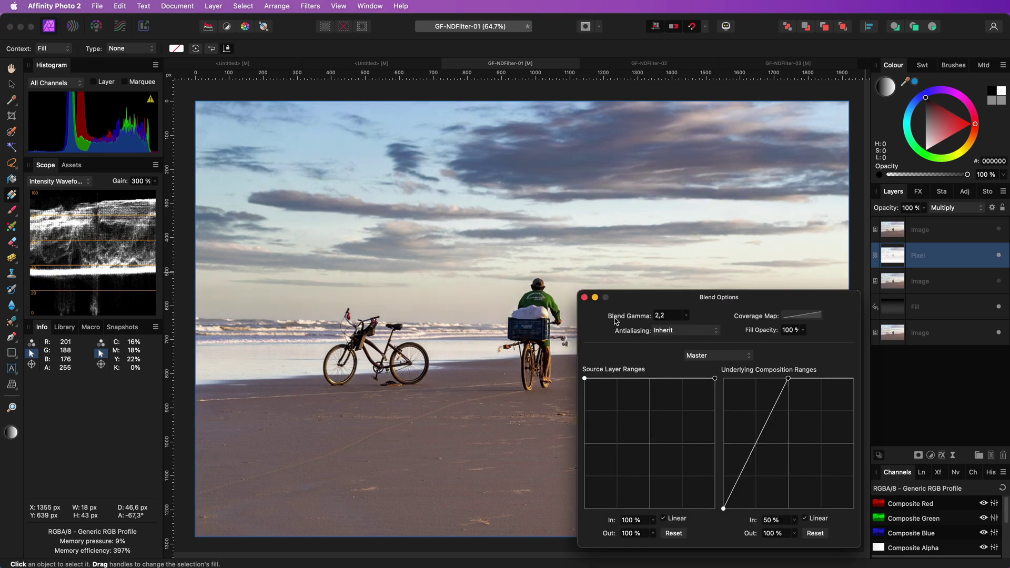
left_click(584, 298)
left_click(999, 256)
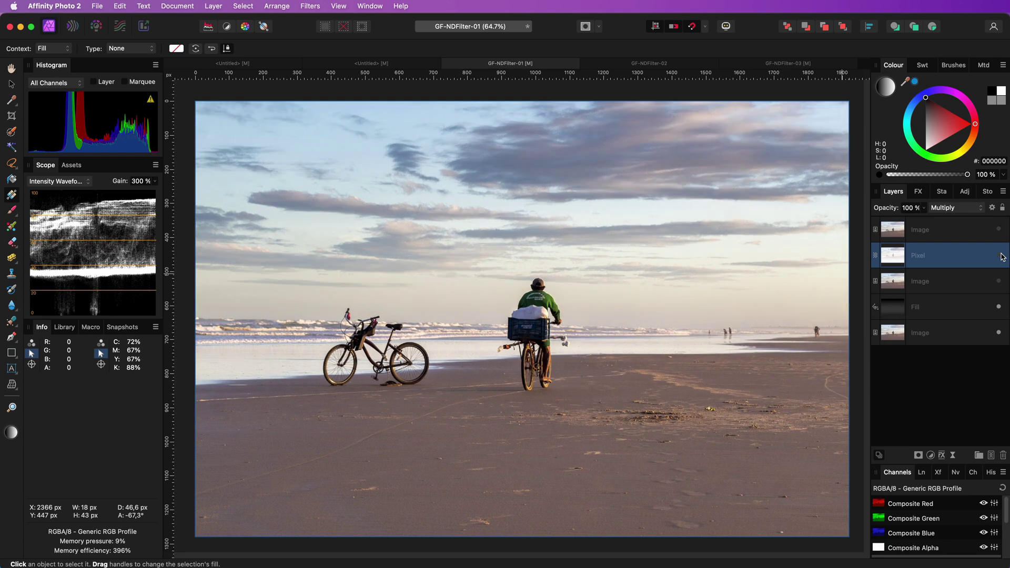
left_click(998, 256)
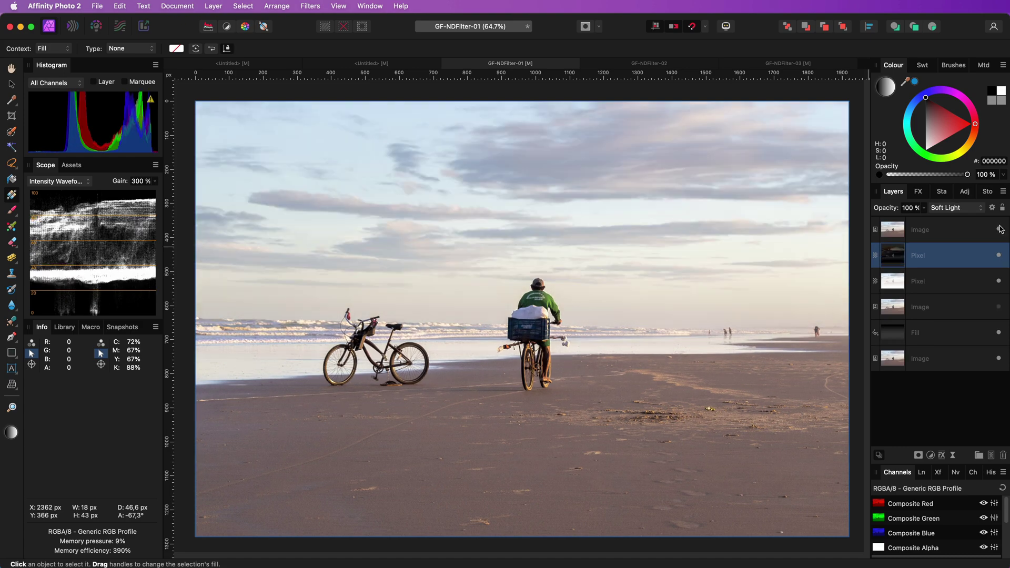
left_click(1000, 230)
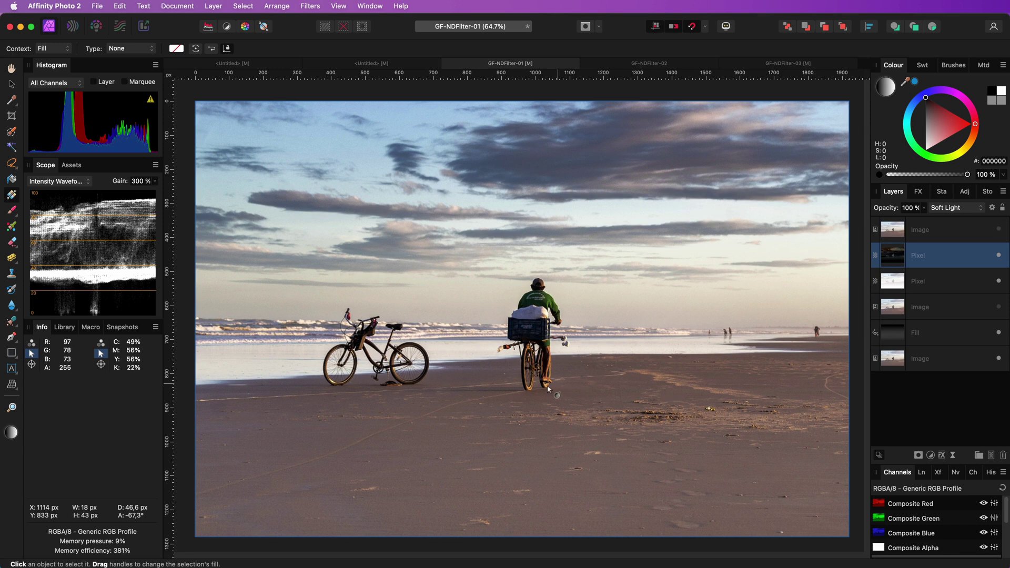
key("ctrl+Tab")
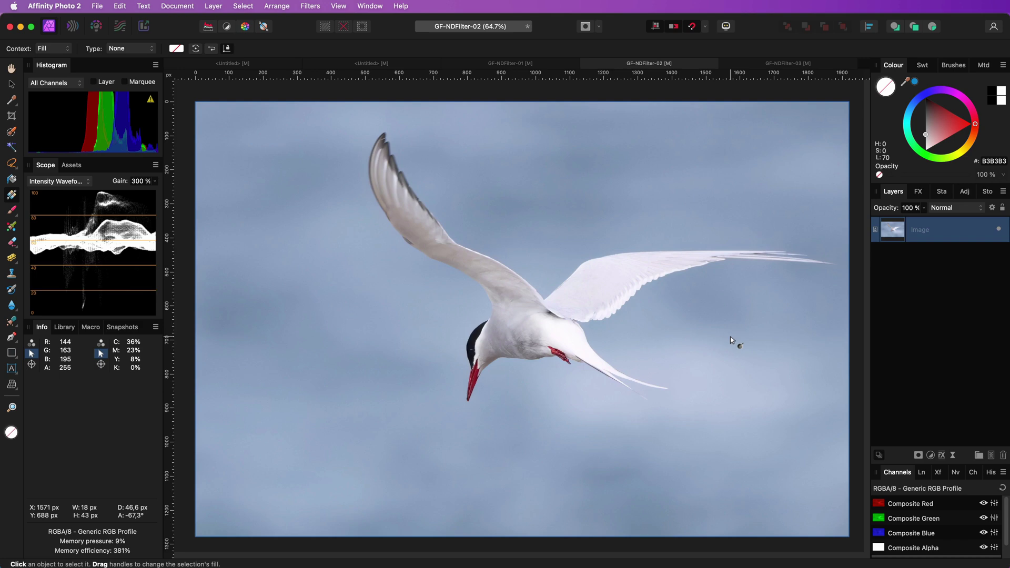
Duplicate the tern Image layer, blend the copy in Soft Light, and toggle it to compare.
right_click(892, 240)
left_click(925, 365)
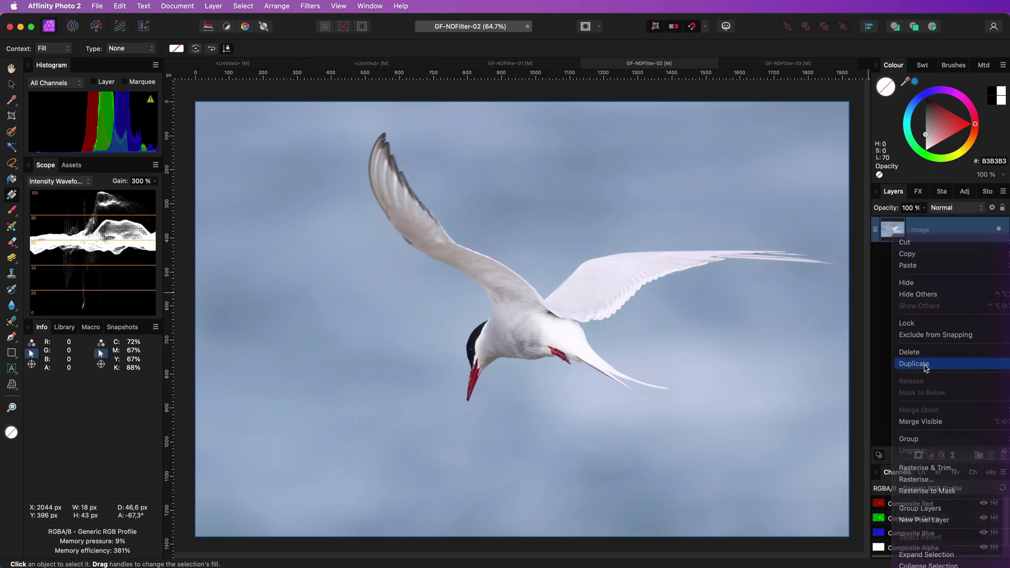
left_click(948, 208)
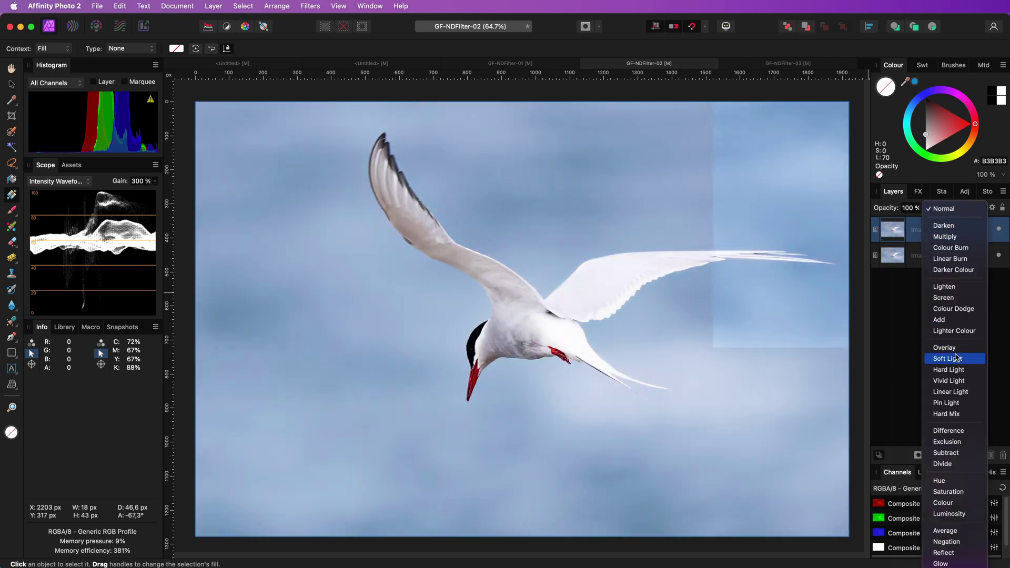
left_click(956, 360)
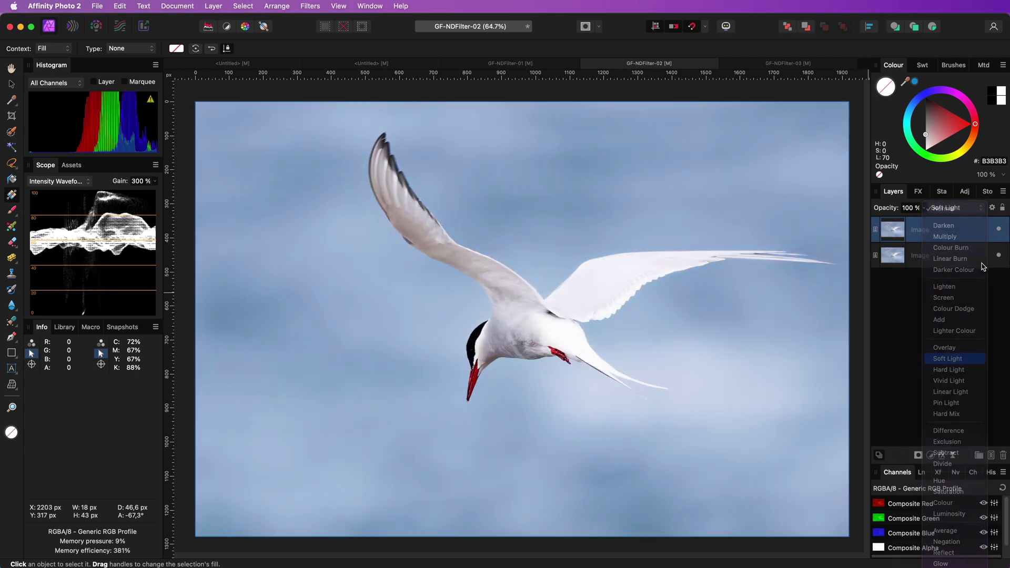
left_click(999, 230)
left_click(999, 230)
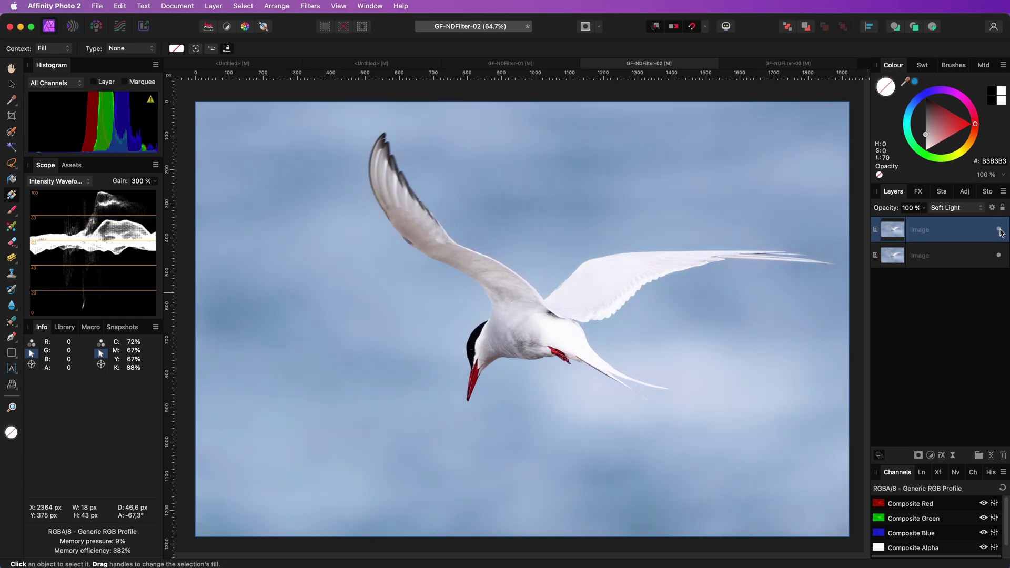
Nest a Curves adjustment in the top Image layer with the black point raised to 0.358.
left_click(931, 455)
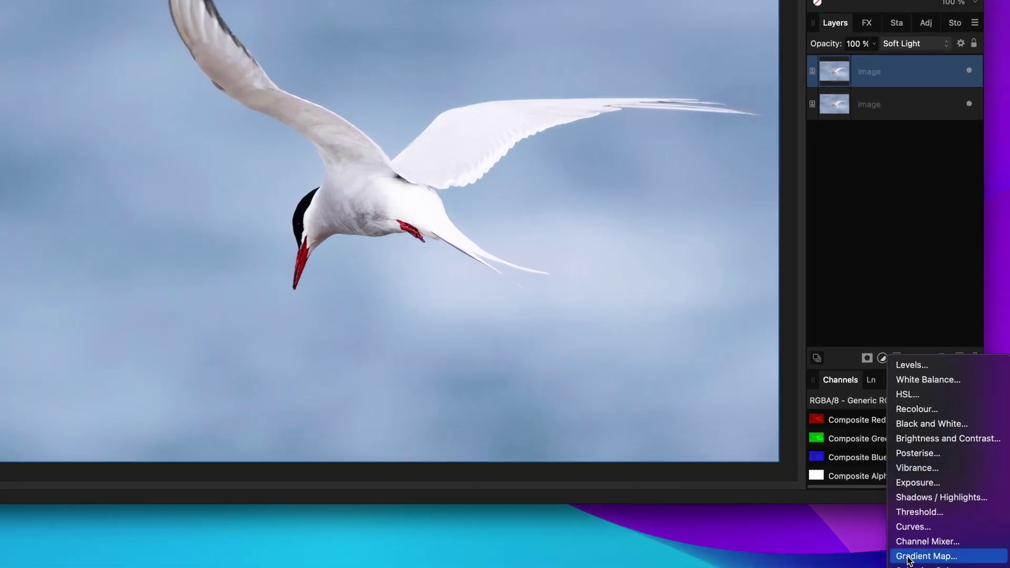
left_click(913, 527)
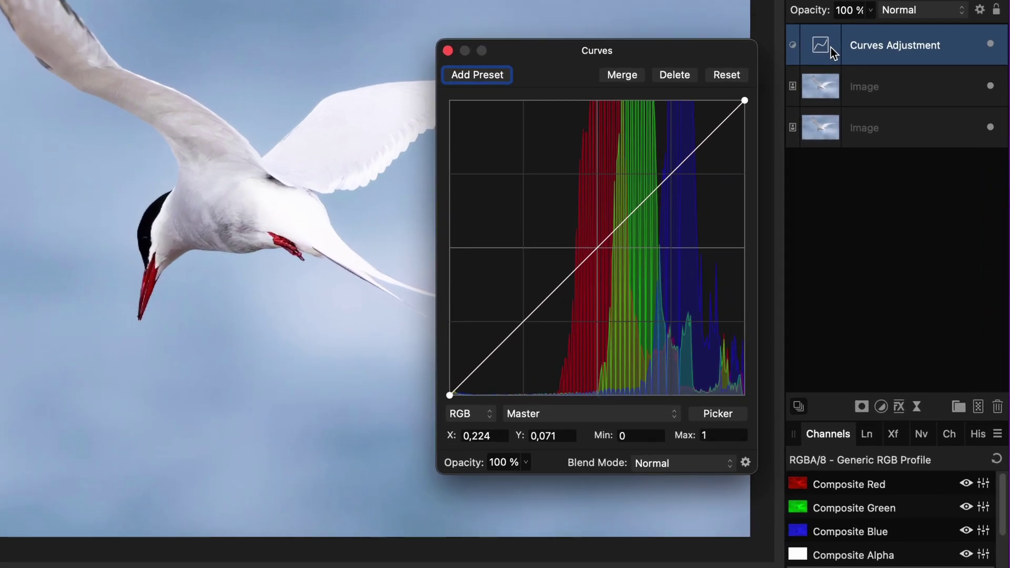
left_click_drag(831, 47, 863, 85)
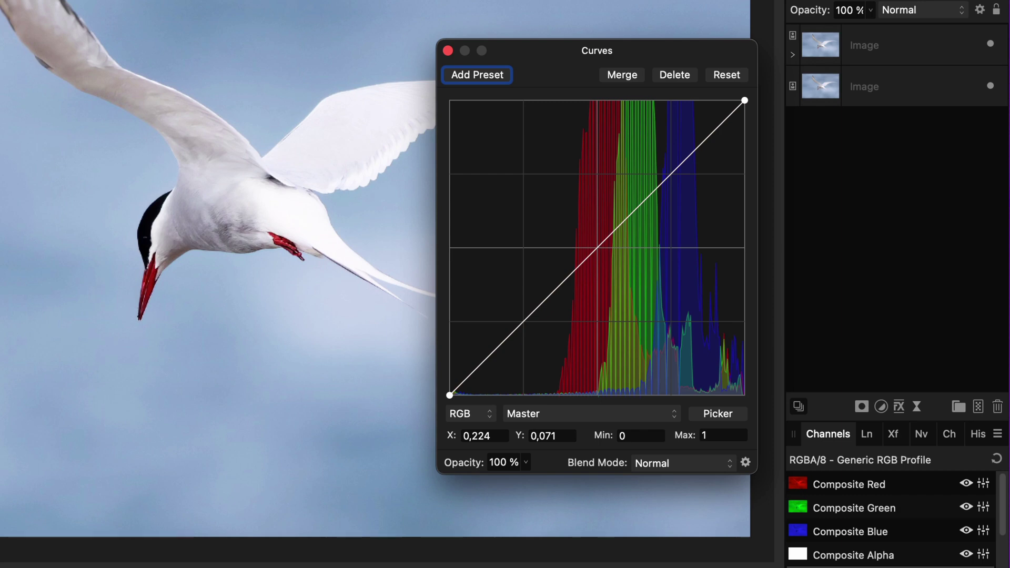
left_click_drag(450, 395, 555, 395)
key("Return")
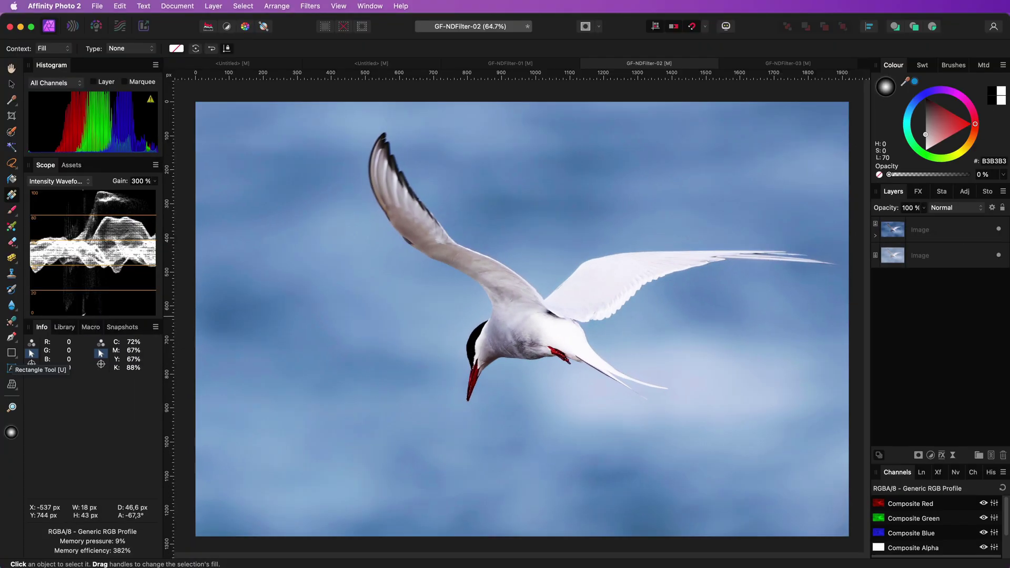
Draw a rectangle covering the whole tern photo and move it to the top of the layers.
key("m")
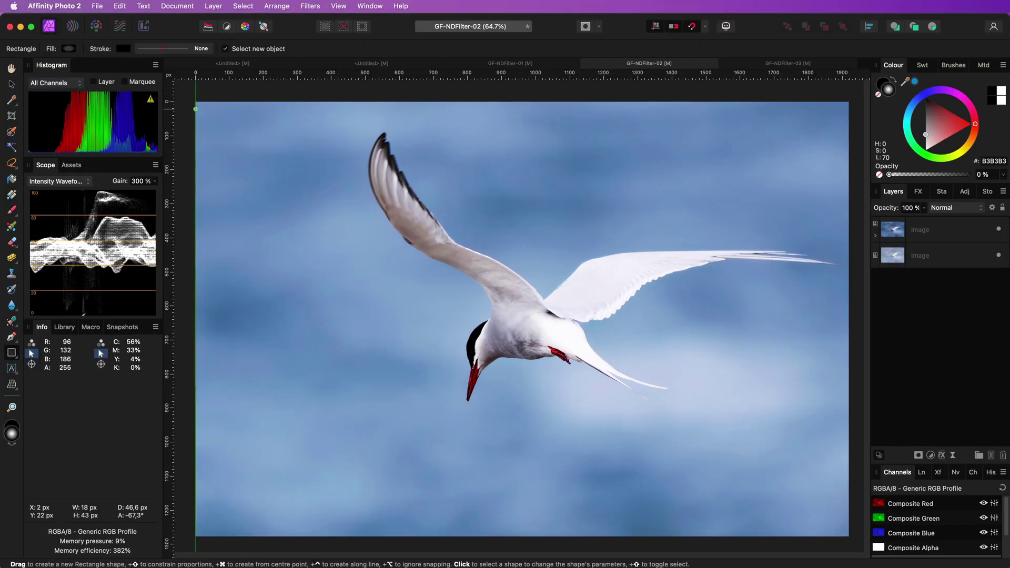
left_click_drag(196, 101, 849, 537)
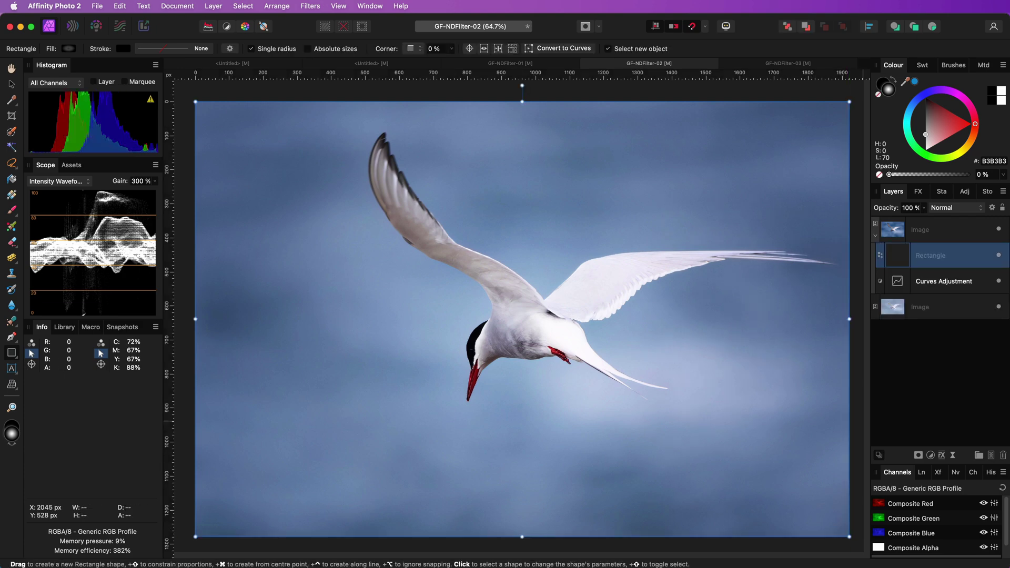
left_click_drag(893, 256, 926, 221)
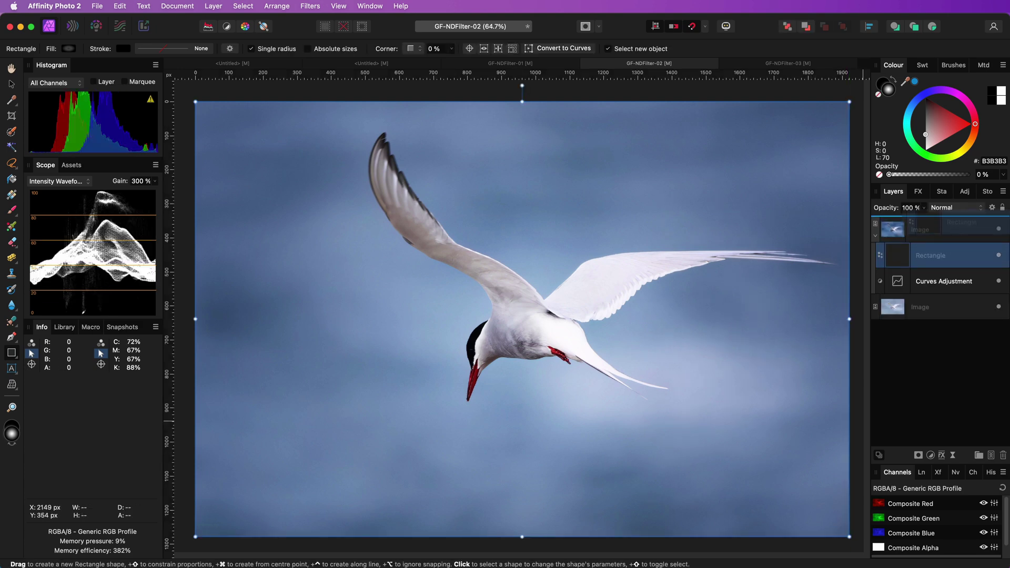
Give the rectangle a radial gradient fill and darken its colour to deepen the vignette.
key("g")
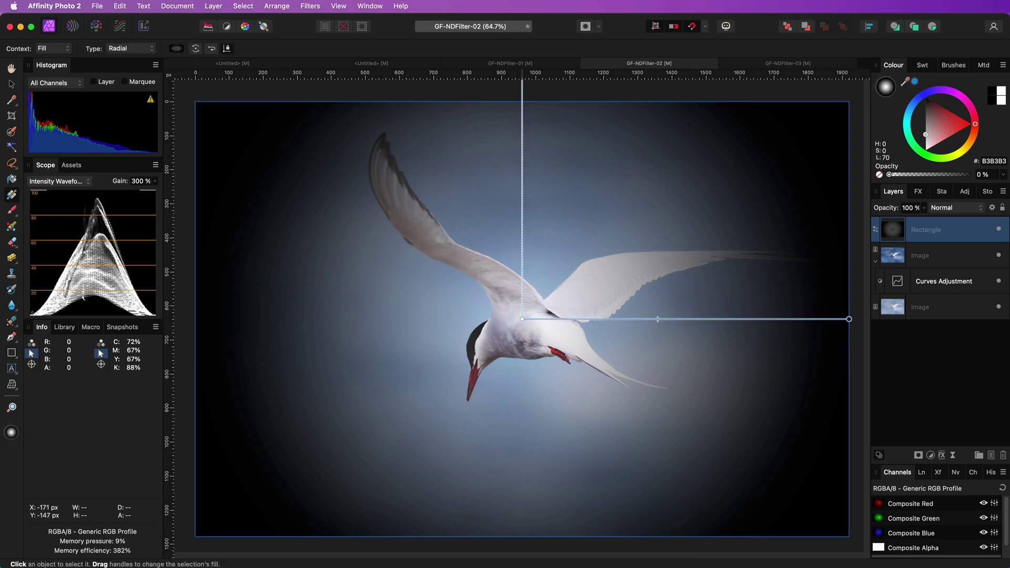
left_click(131, 48)
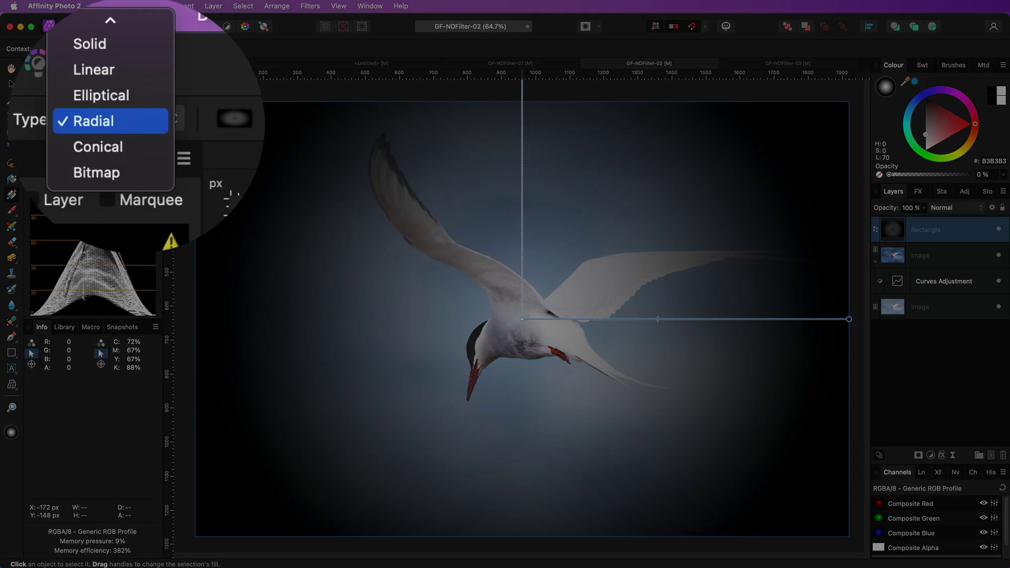
left_click(131, 48)
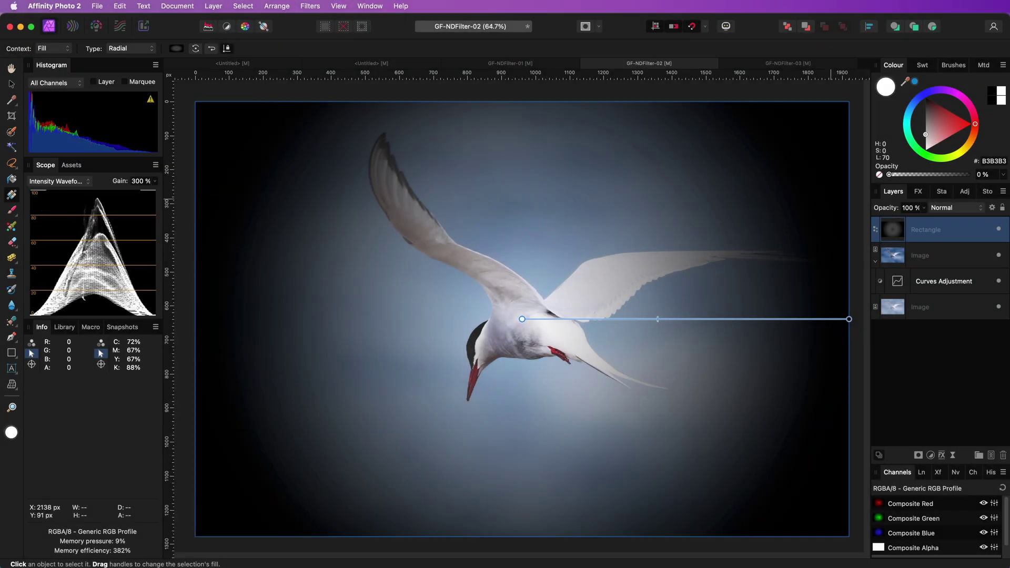
mouse_move(925, 134)
left_mouse_down()
mouse_move(926, 123)
mouse_move(925, 133)
left_mouse_up()
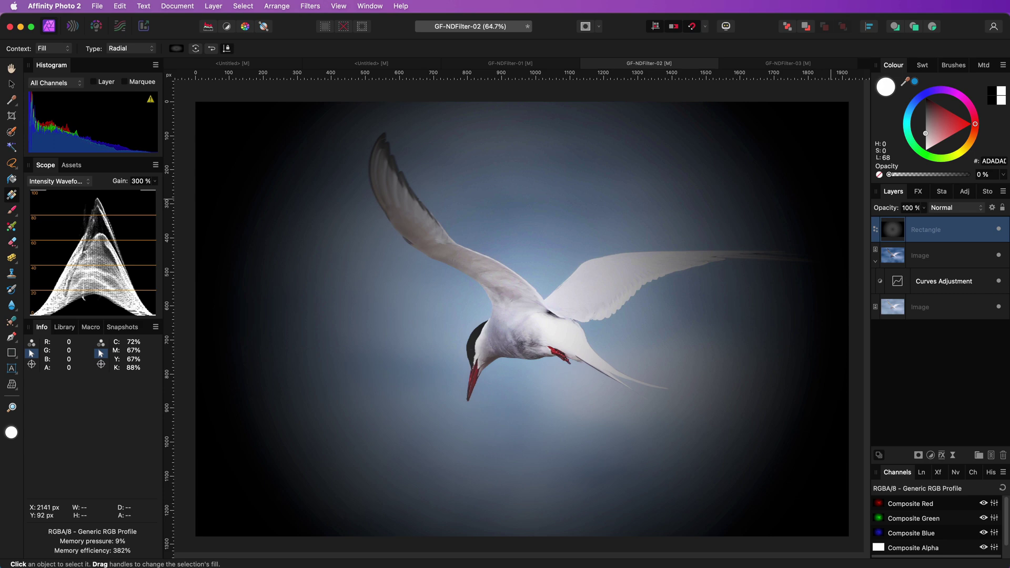
Nest the radial-gradient Rectangle as a mask inside the top Soft Light Image layer and select it.
left_click_drag(925, 229, 925, 253)
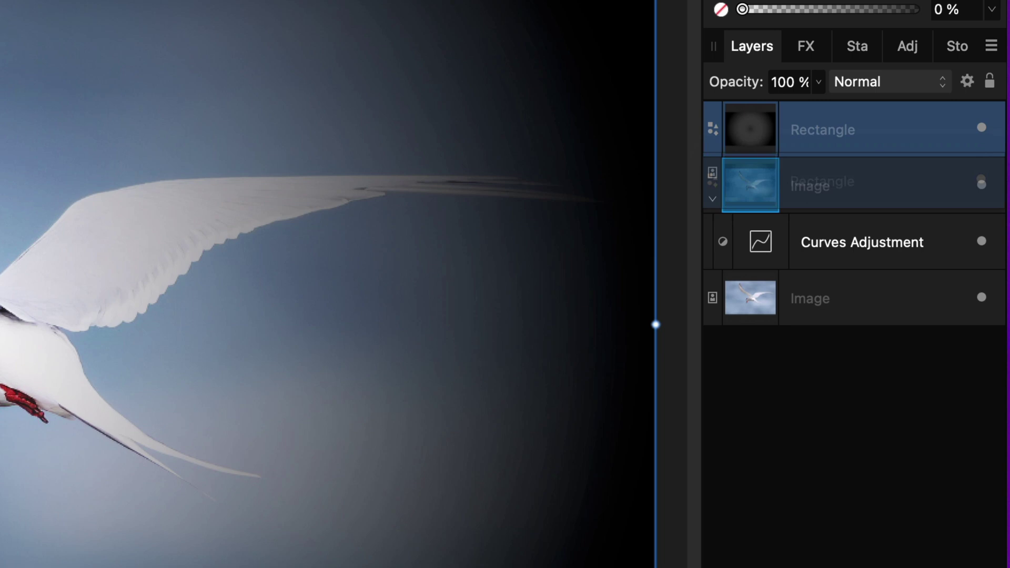
left_click_drag(822, 183, 822, 185)
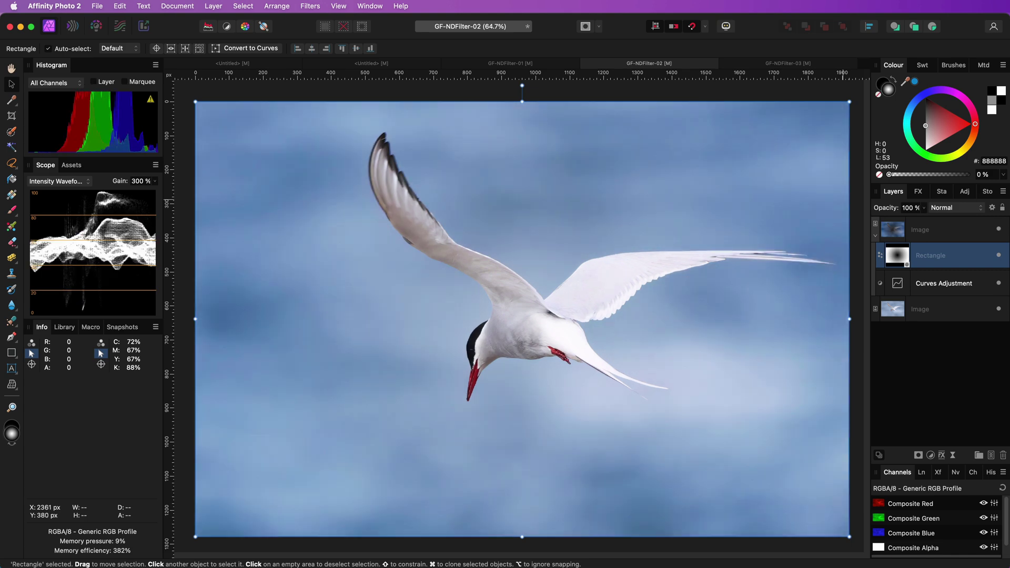
left_click(942, 229)
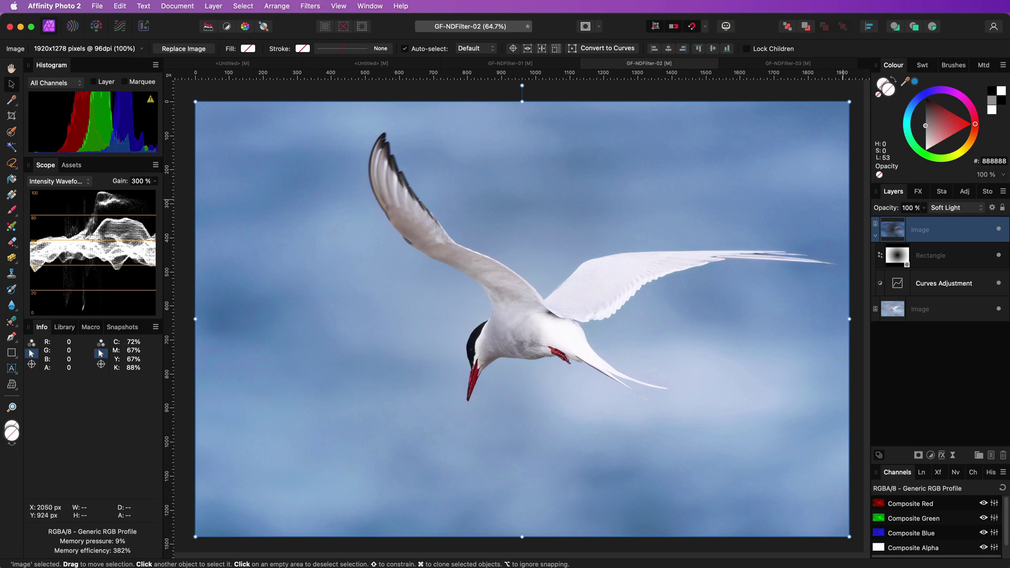
Add a Vibrance adjustment with Vibrance 80% and Saturation 52%.
left_click(930, 455)
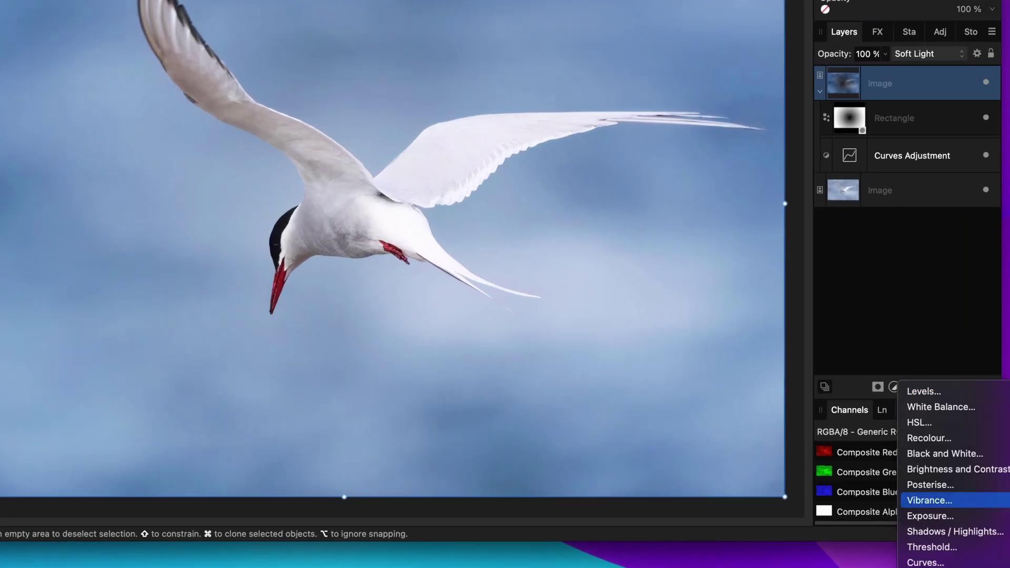
left_click(930, 500)
left_click_drag(633, 383, 698, 383)
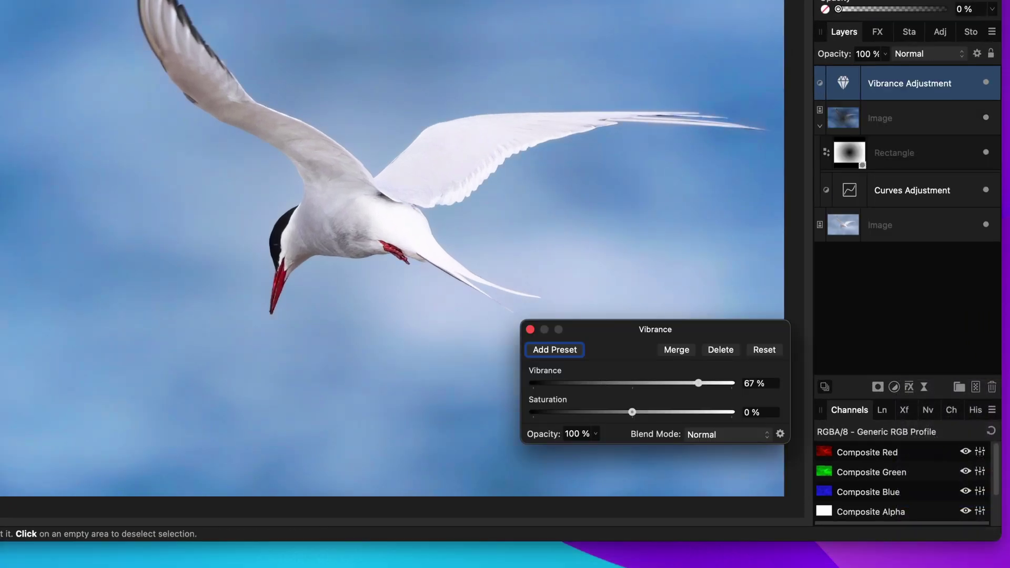
left_click_drag(632, 412, 711, 383)
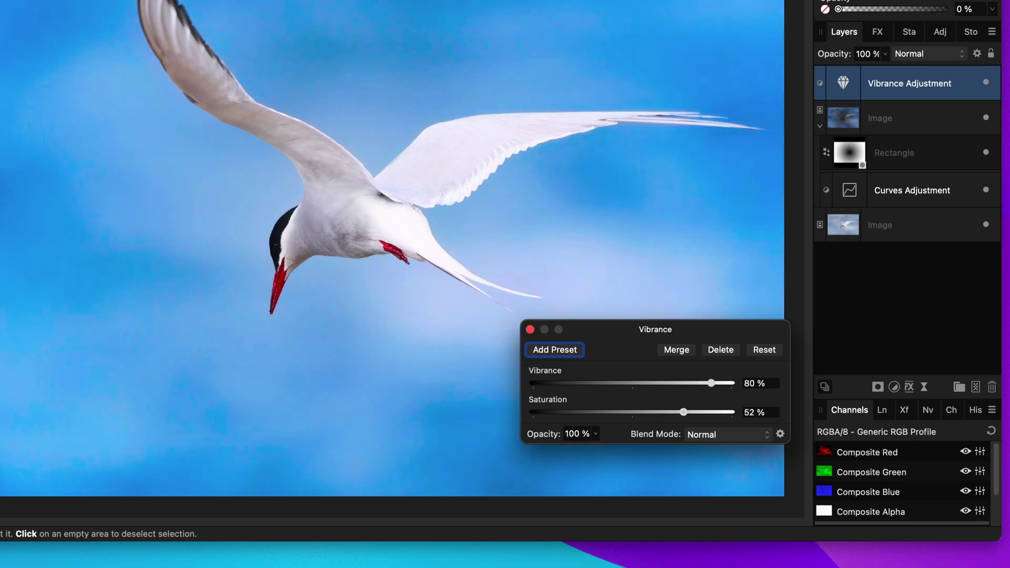
left_click(530, 330)
Lower the Underlying Composition right node in Blend Options to spare the brightest tones.
left_click(977, 53)
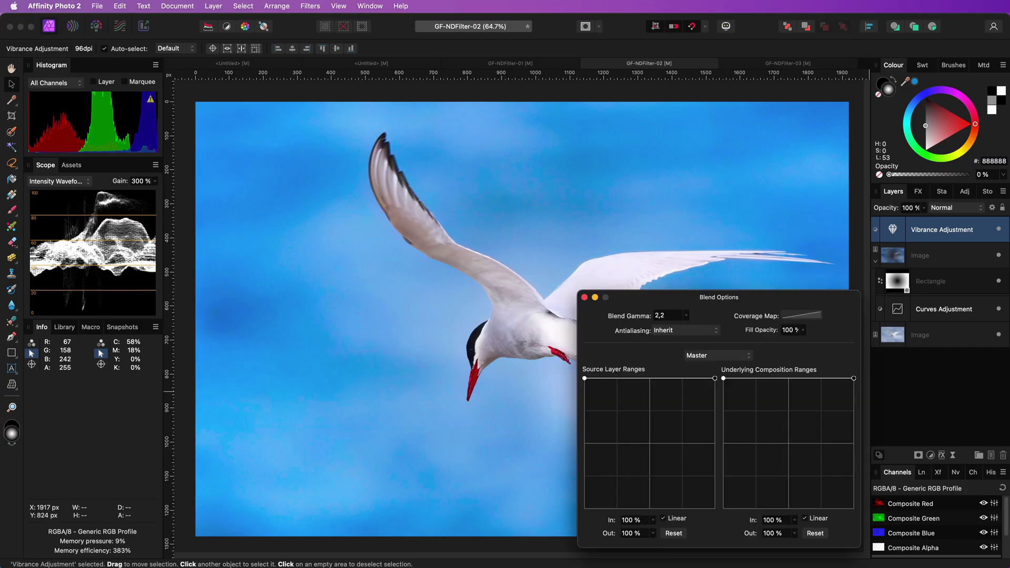
left_click_drag(854, 378, 853, 507)
left_click(992, 207)
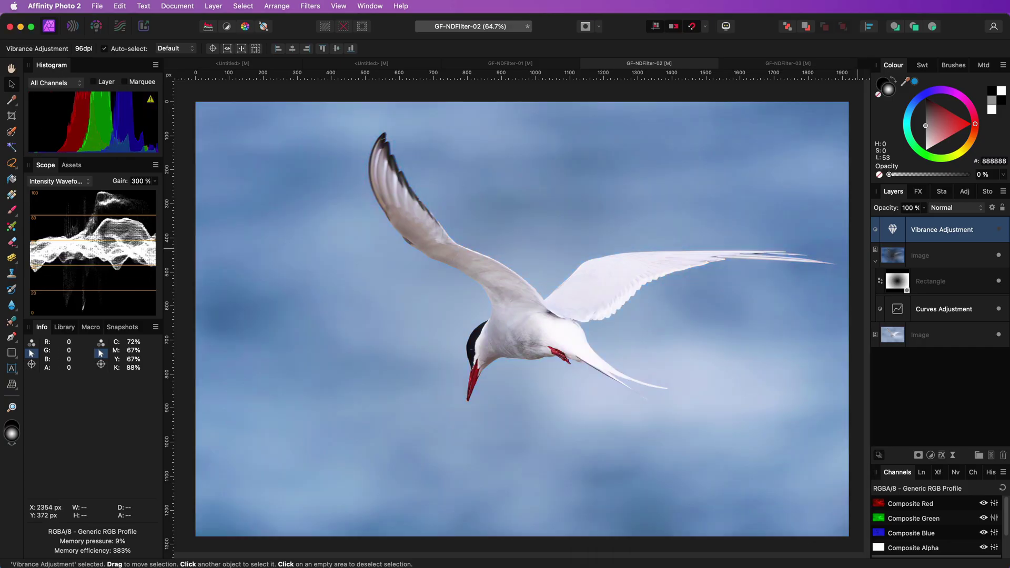